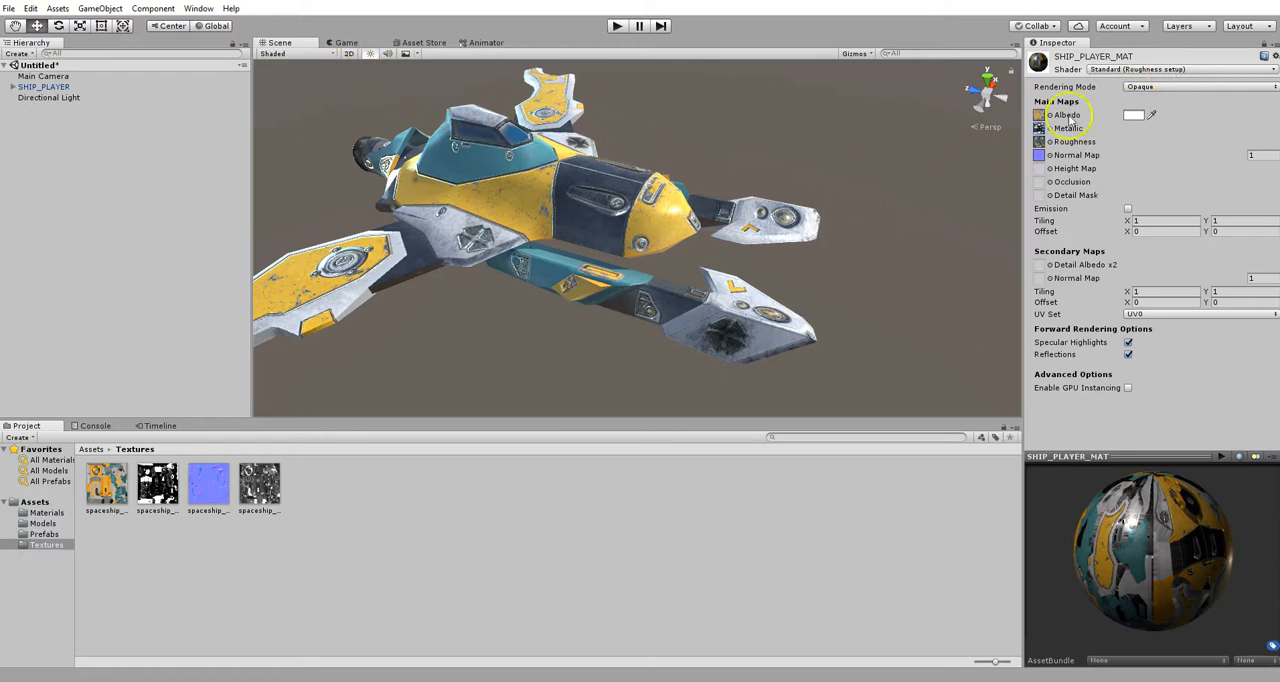
# - Switch the SHIP_PLAYER_MAT material's shader to Standard
pyautogui.click(1128, 70)
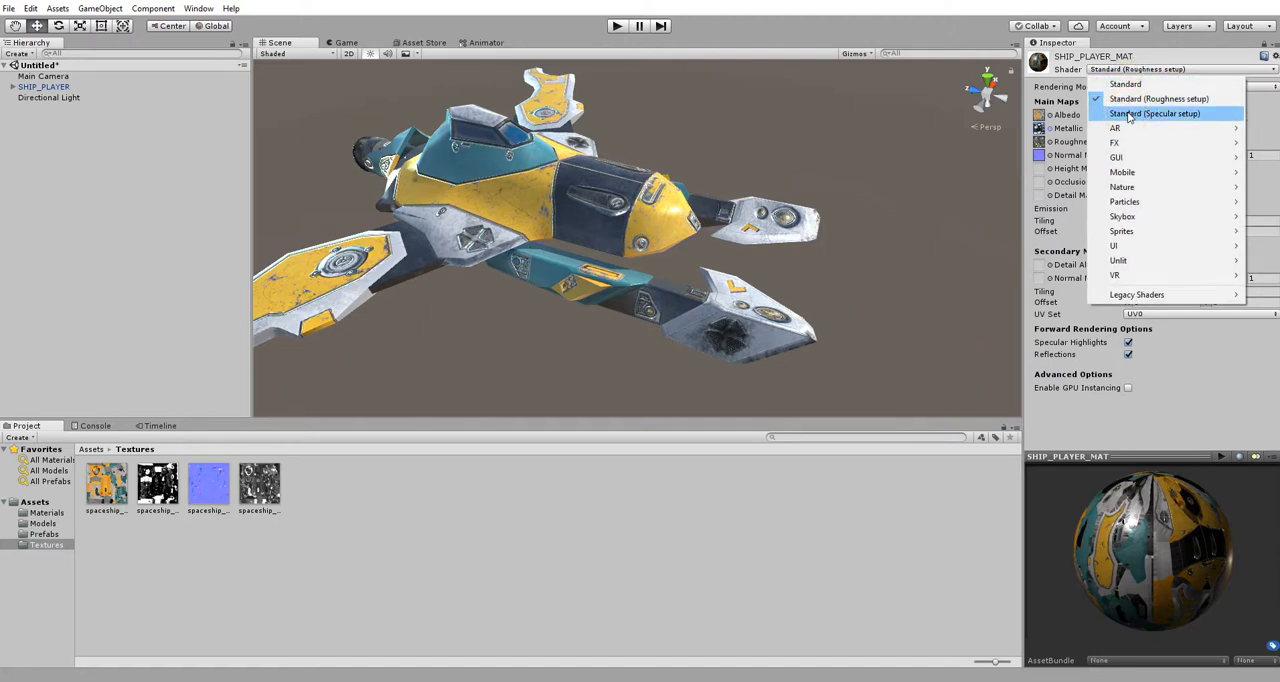
pyautogui.click(1118, 88)
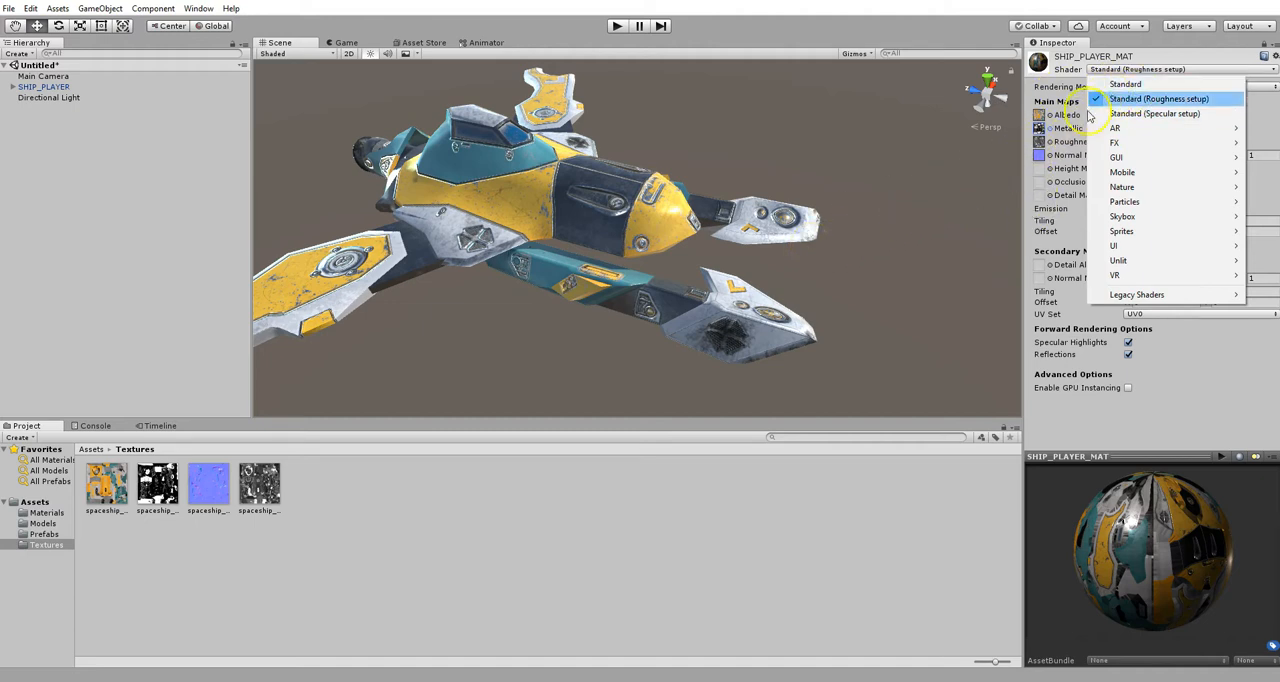
pyautogui.click(1223, 375)
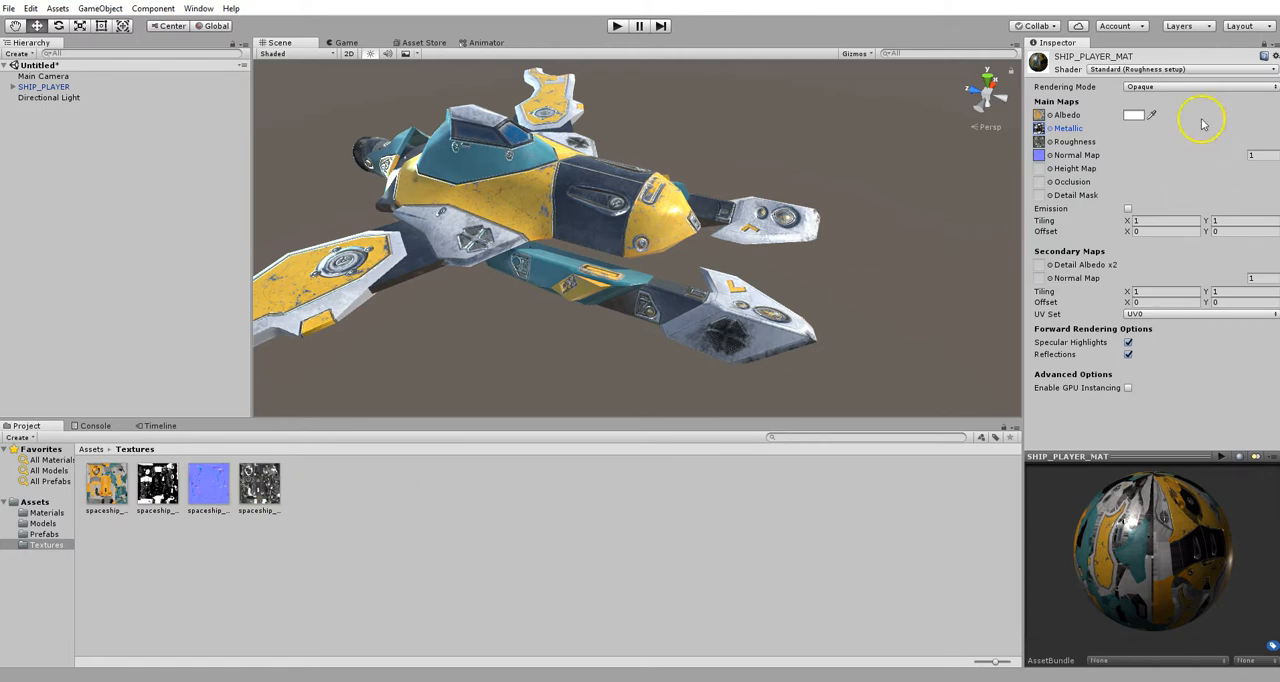
pyautogui.click(1166, 70)
pyautogui.click(1121, 81)
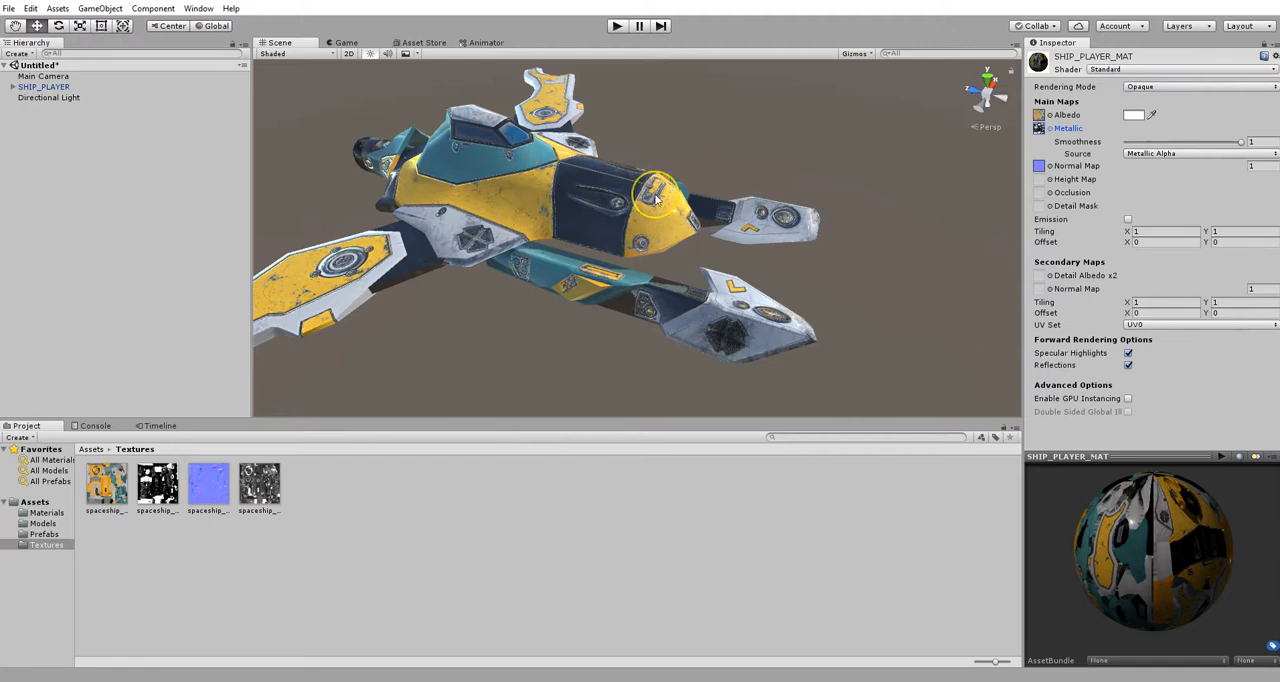
# - Examine the ship's surface up close and review the source options for the material's smoothness
pyautogui.keyDown('alt'); pyautogui.moveTo(657, 198); pyautogui.dragTo(663, 261); pyautogui.keyUp('alt')
pyautogui.keyDown('alt'); pyautogui.moveTo(587, 237); pyautogui.dragTo(375, 370, button='right'); pyautogui.keyUp('alt')
pyautogui.keyDown('alt'); pyautogui.moveTo(642, 246); pyautogui.dragTo(680, 523, button='right'); pyautogui.keyUp('alt')
pyautogui.keyDown('alt'); pyautogui.moveTo(683, 335); pyautogui.dragTo(664, 245); pyautogui.keyUp('alt')
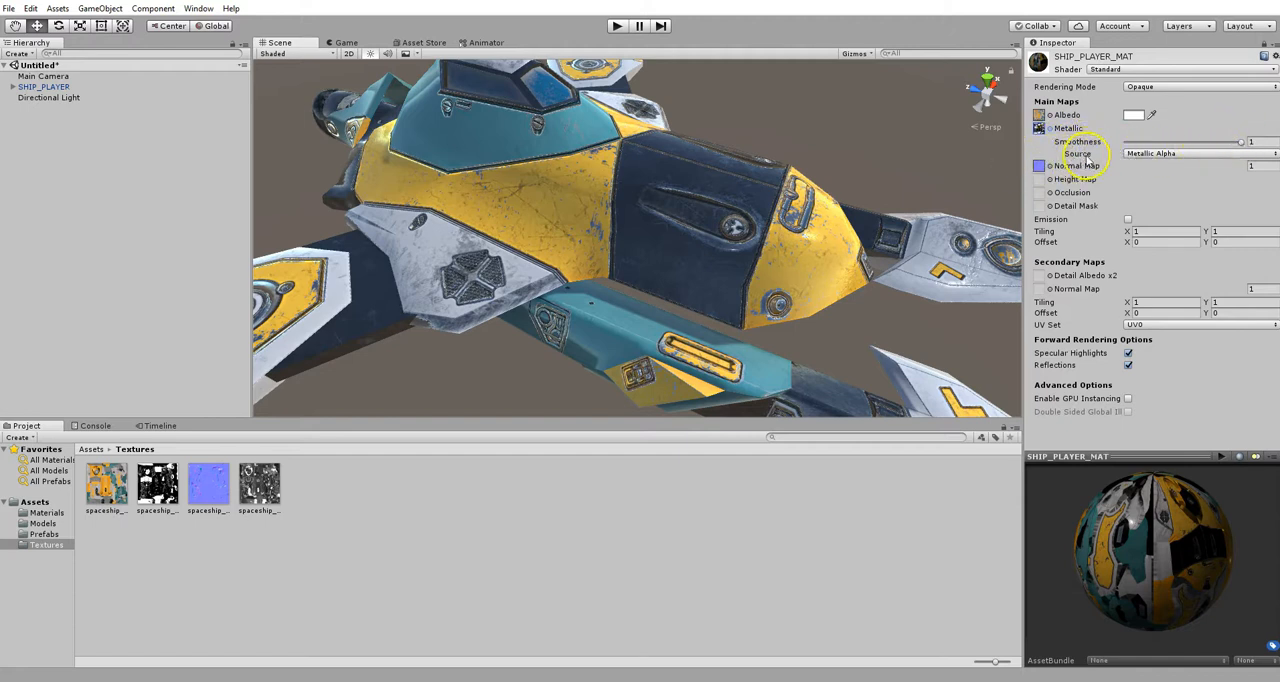
pyautogui.click(1163, 158)
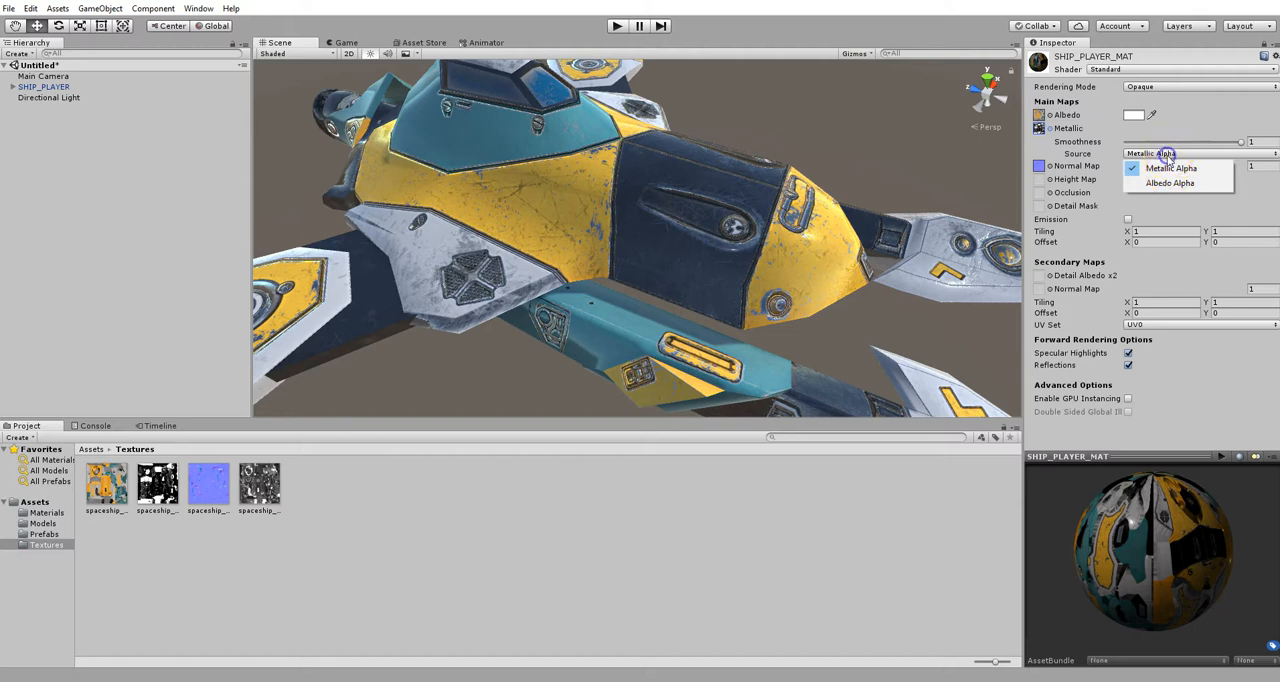
pyautogui.click(1112, 153)
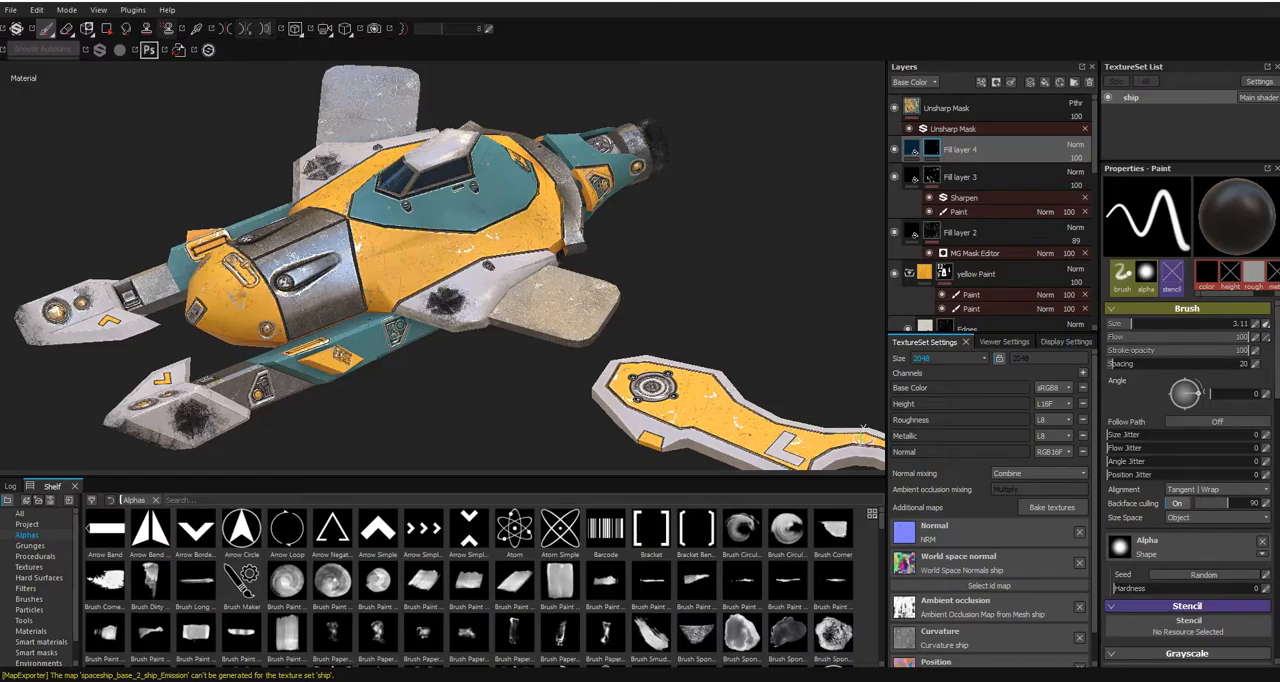
# - Switch to Substance Painter and set up a texture export with the Unity 5 (Standard Metallic) configuration
pyautogui.keyDown('alt'); pyautogui.moveTo(743, 229); pyautogui.dragTo(663, 316); pyautogui.keyUp('alt')
pyautogui.rightClick(541, 265)
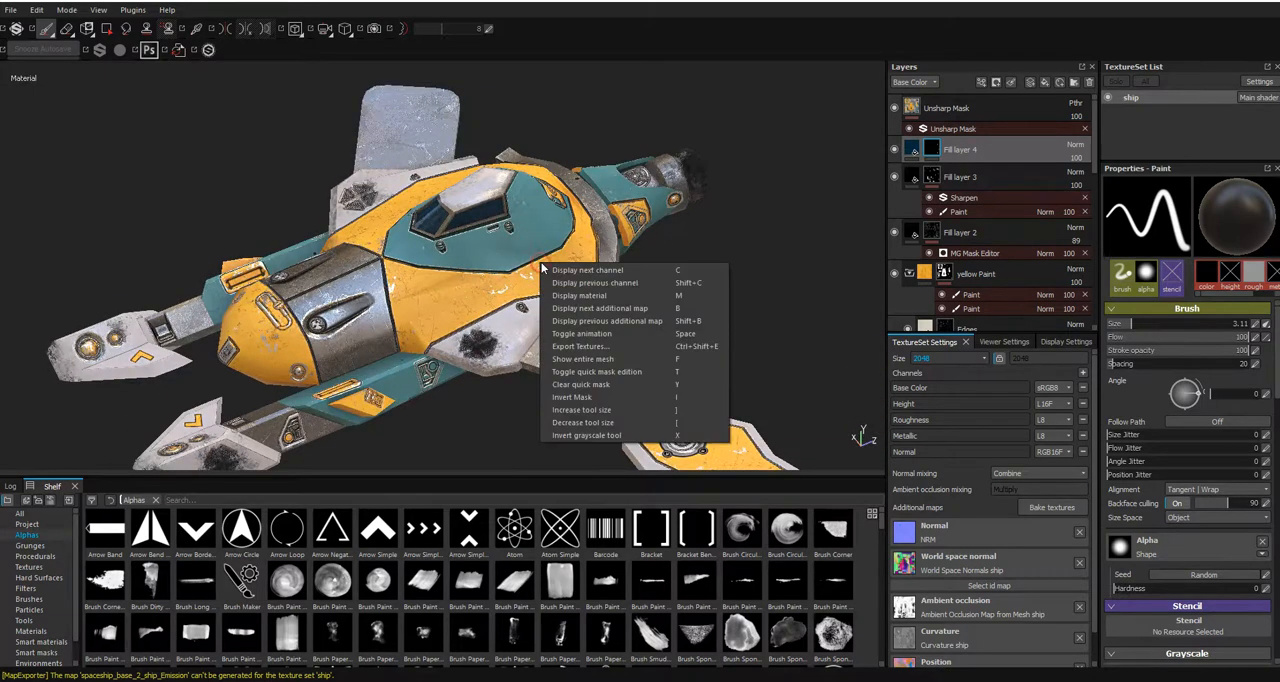
pyautogui.click(606, 347)
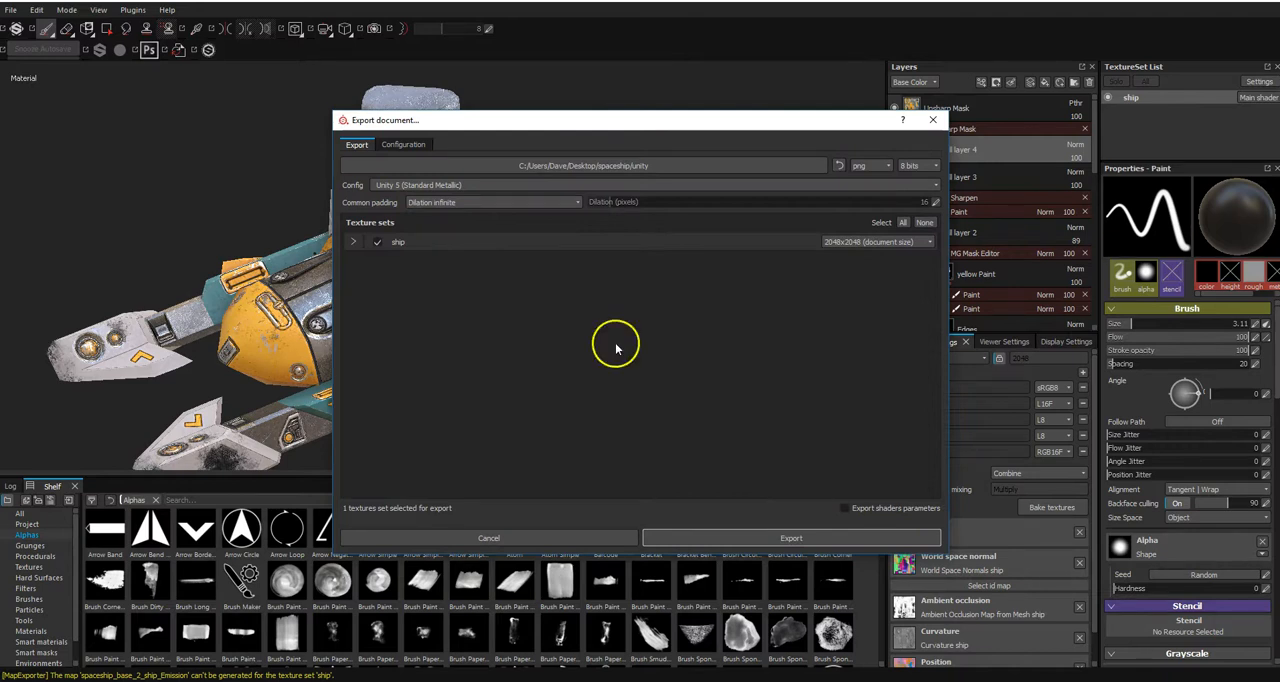
pyautogui.click(557, 185)
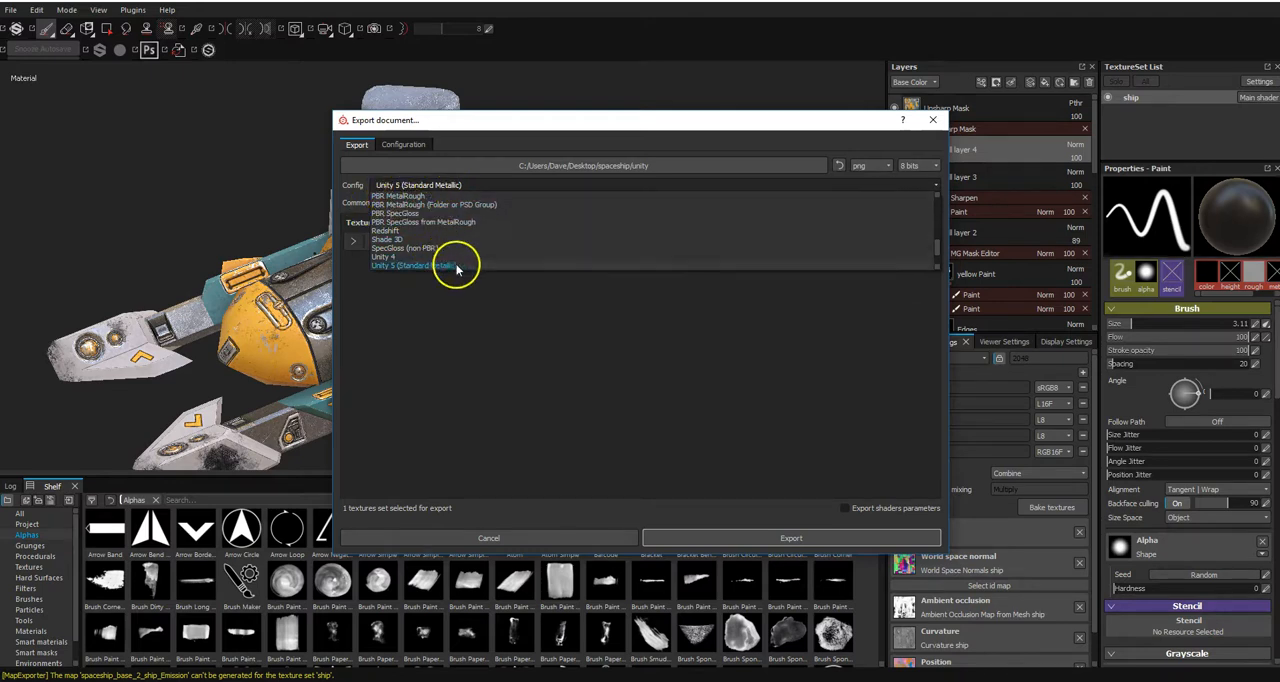
pyautogui.scroll(-1, 490, 250)
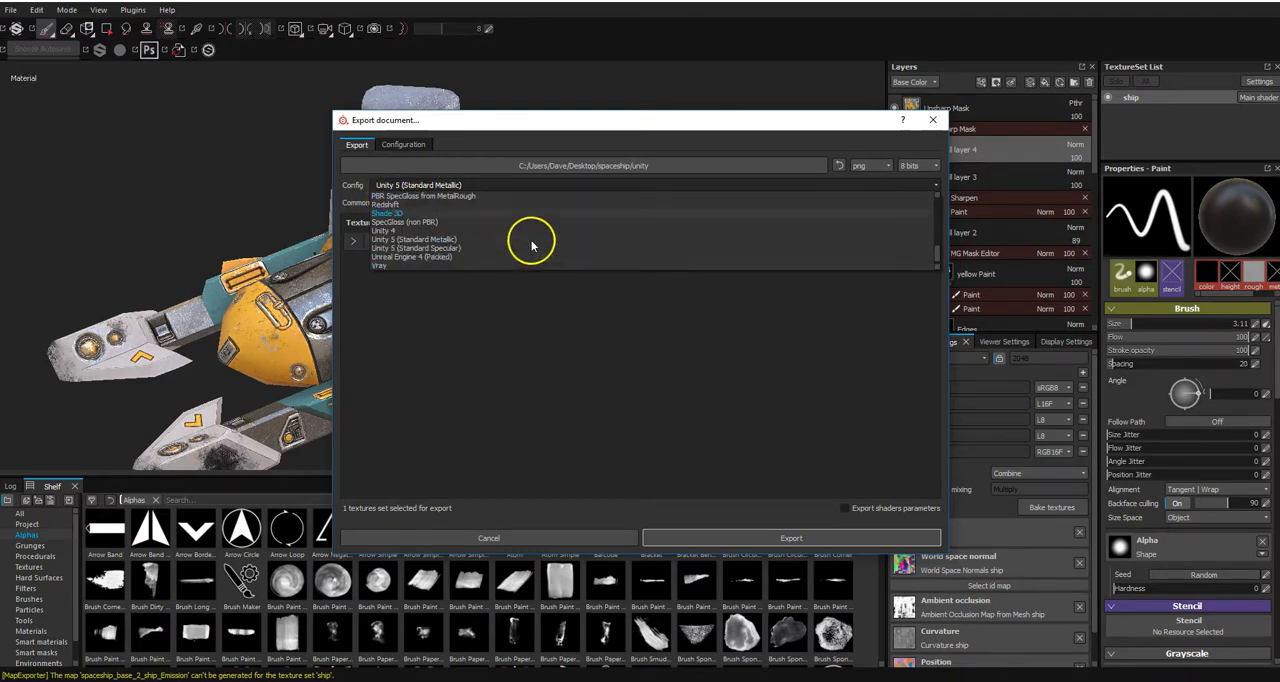
pyautogui.click(444, 243)
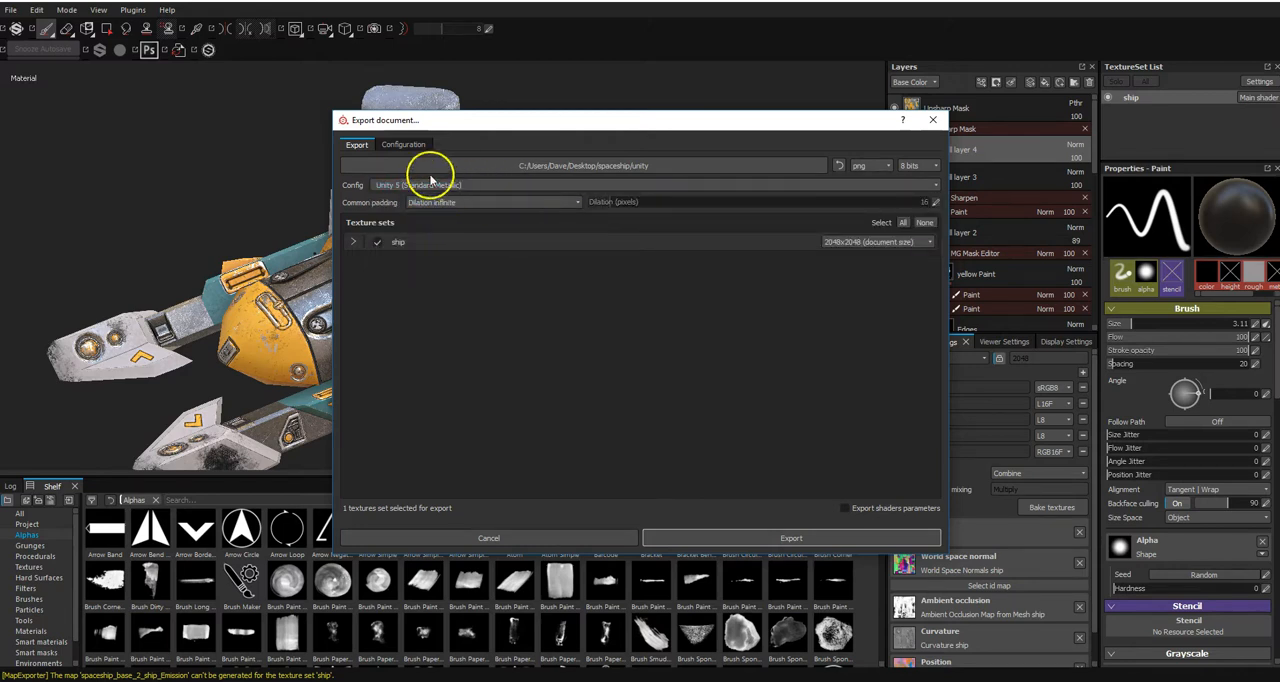
# - Review the maps listed for the ship texture set, export them and open the output folder
pyautogui.click(353, 242)
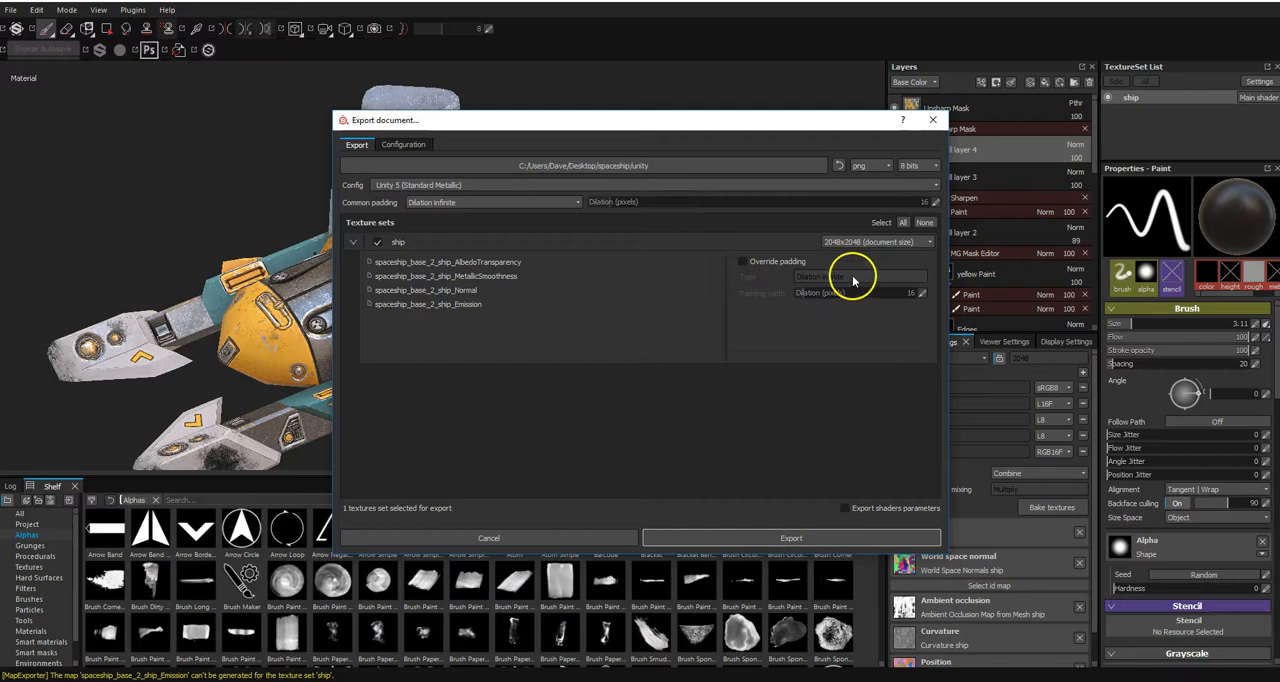
pyautogui.click(788, 538)
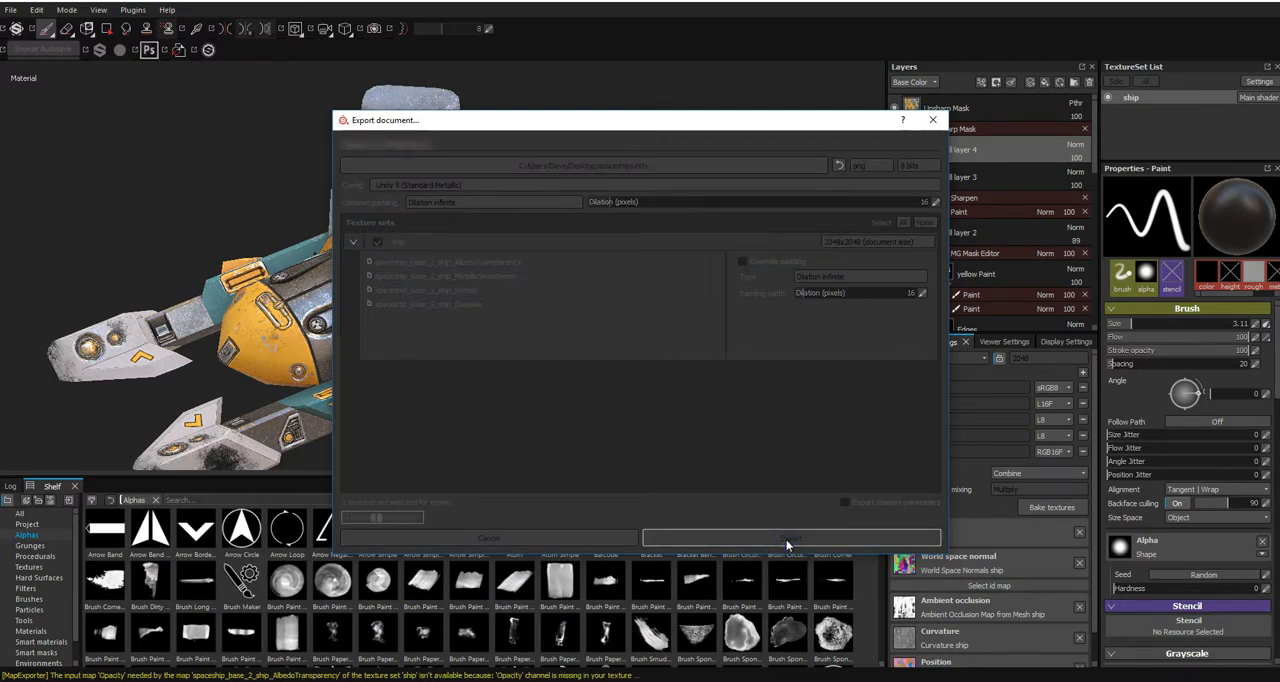
pyautogui.click(609, 354)
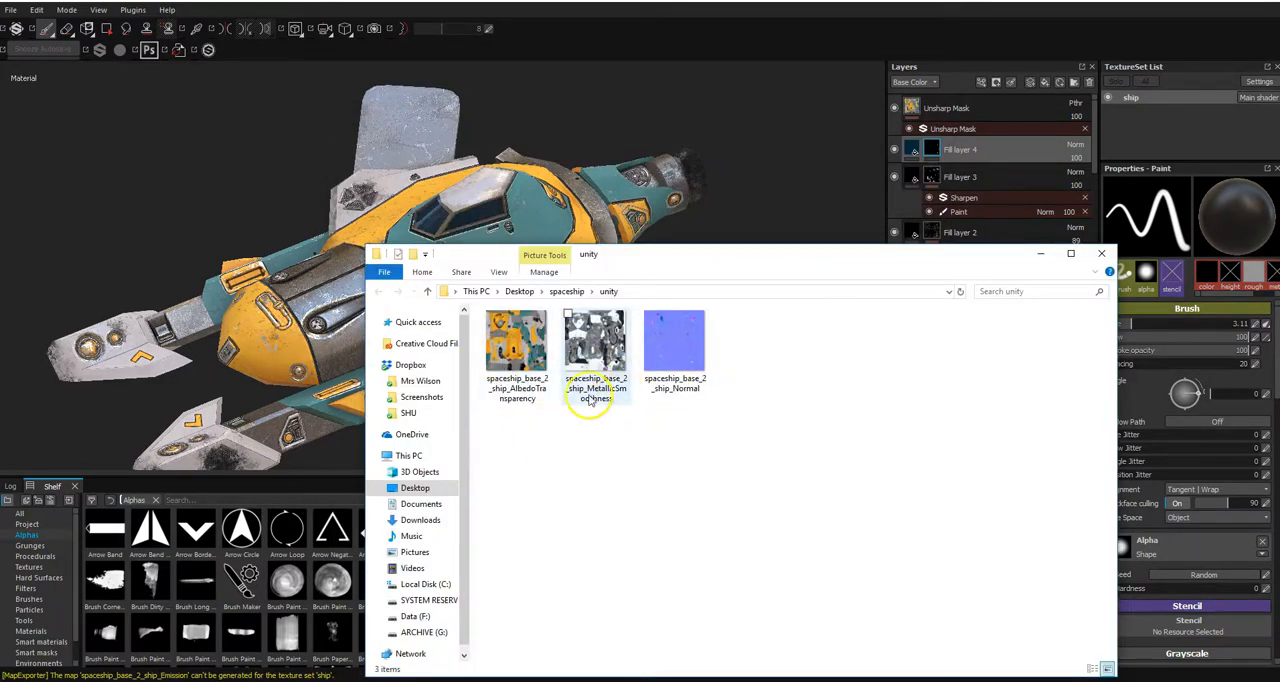
# - Open the exported spaceship_base_2_ship_MetallicSmoothness image in Photoshop and examine its red channel
pyautogui.click(594, 348)
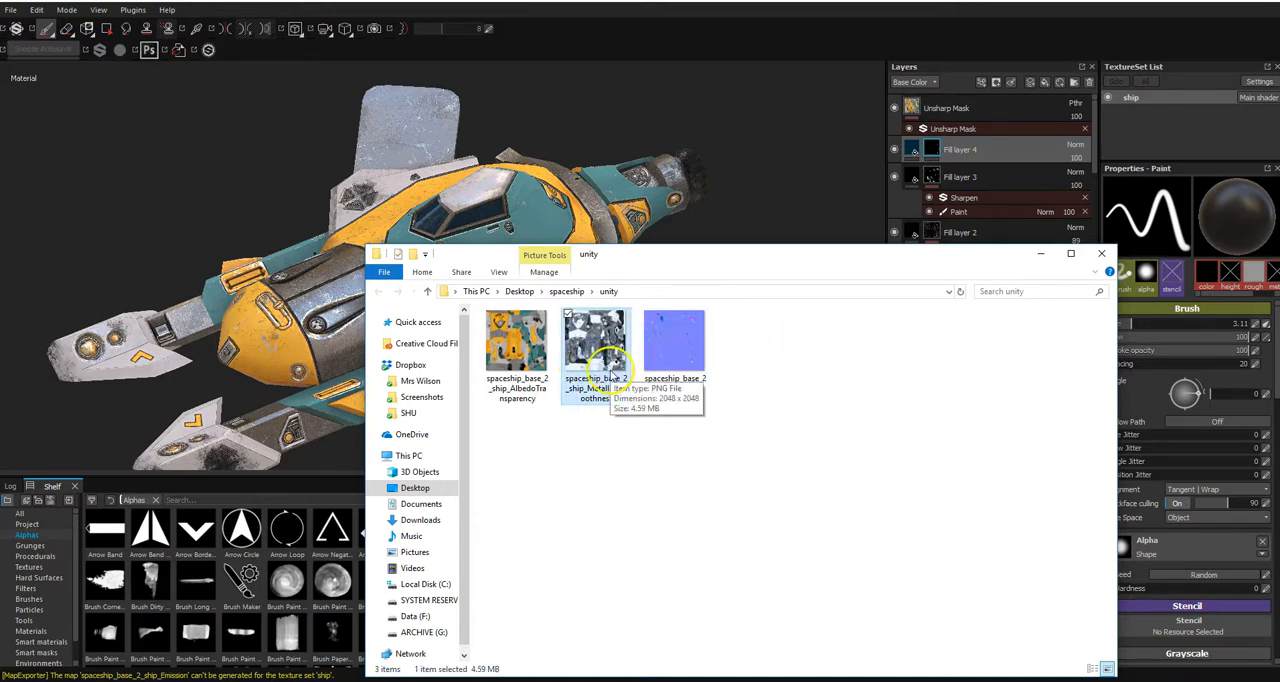
pyautogui.moveTo(608, 372); pyautogui.dragTo(682, 328)
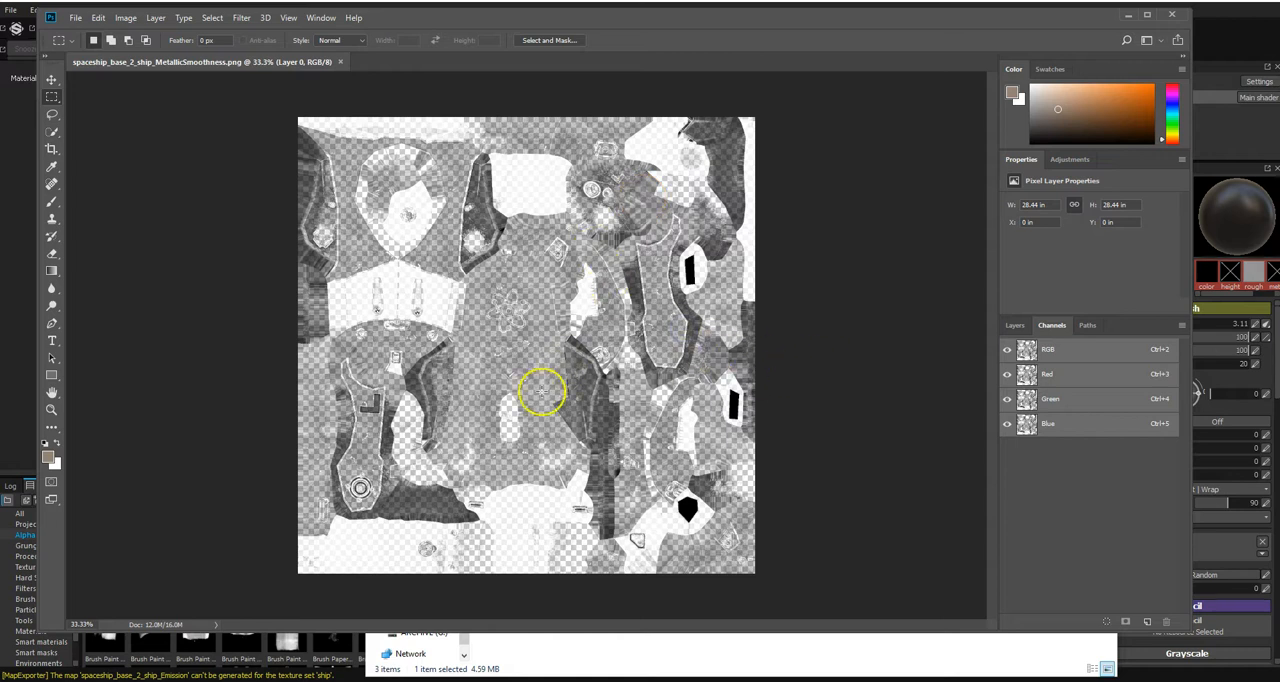
pyautogui.click(1016, 327)
pyautogui.click(1050, 327)
pyautogui.click(1050, 375)
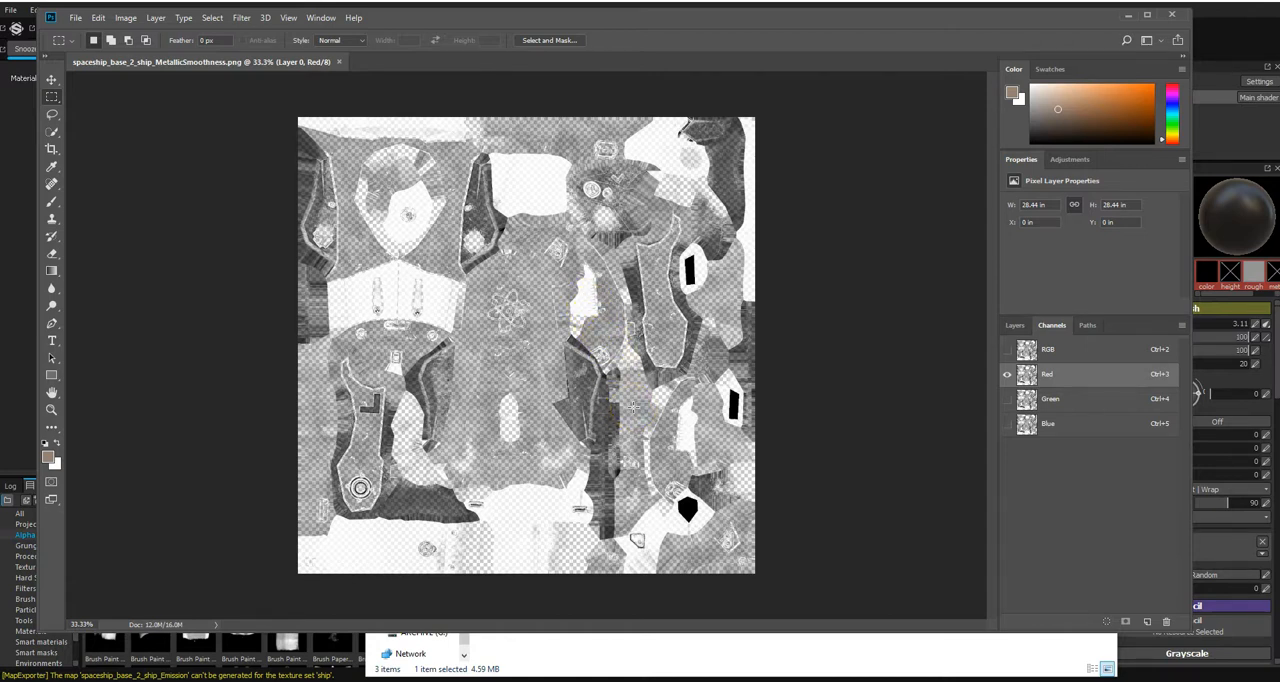
pyautogui.click(1129, 16)
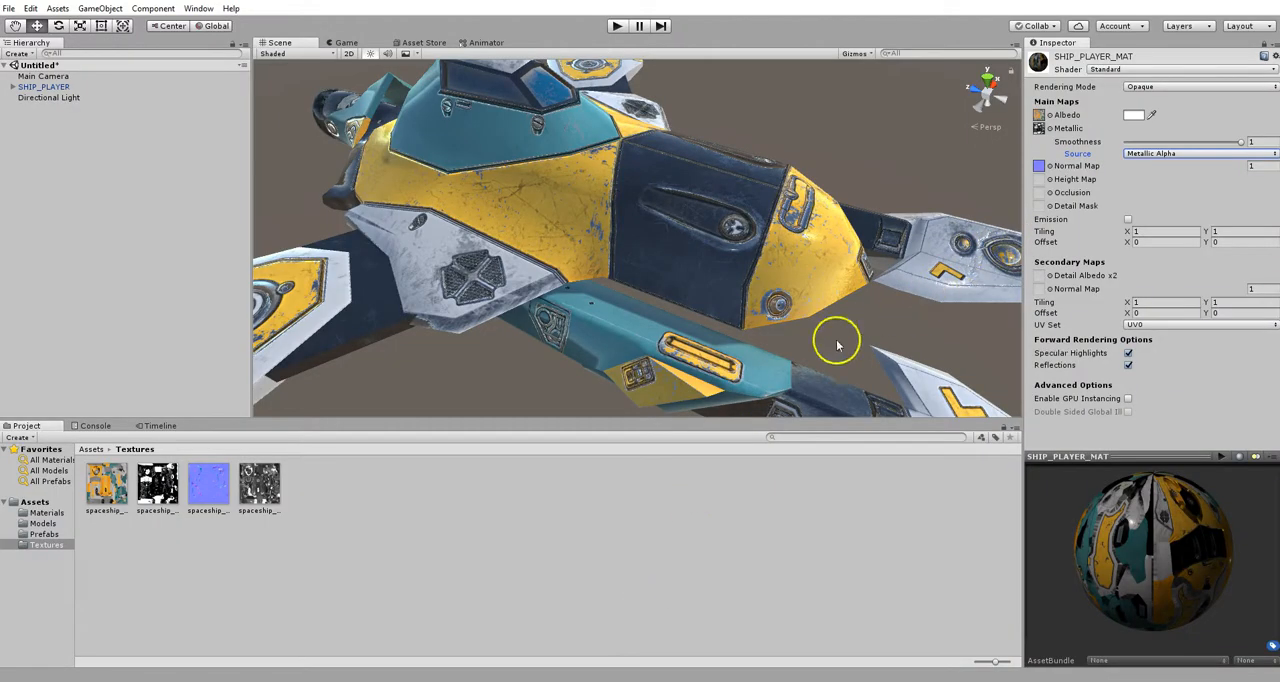
# - Import spaceship_base_2_ship_MetallicSmoothness from the unity folder into the Unity project's Textures folder
pyautogui.rightClick(303, 486)
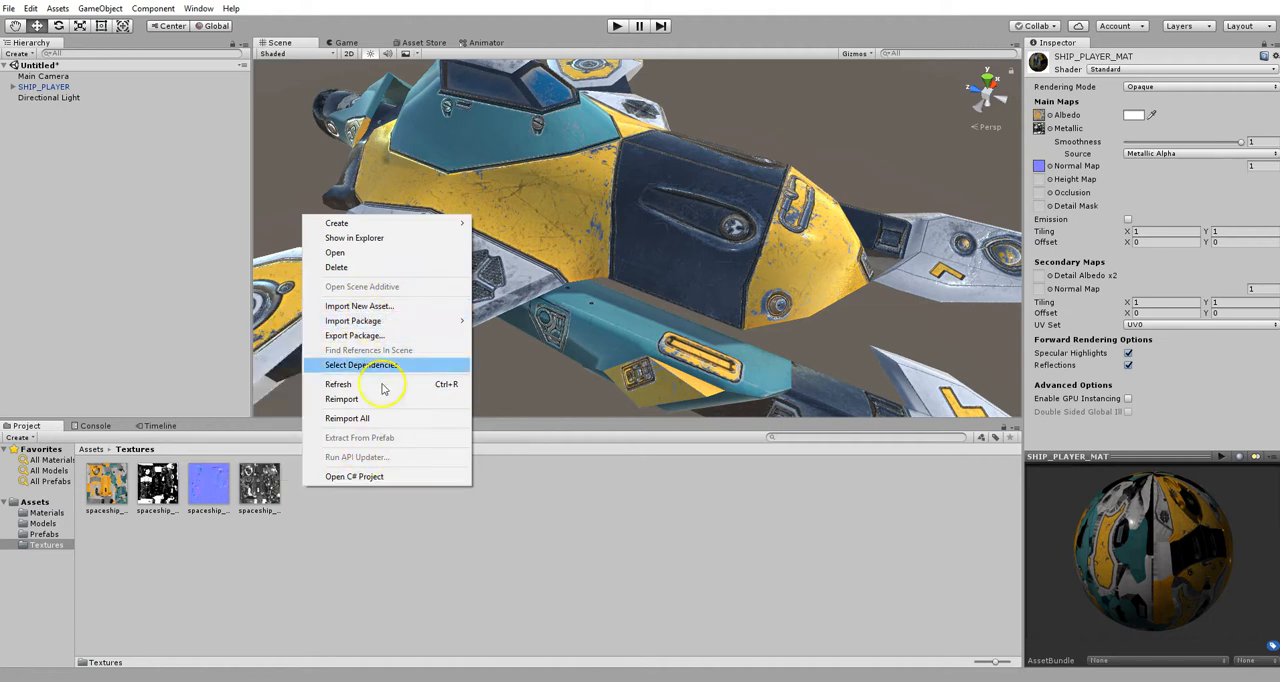
pyautogui.click(372, 308)
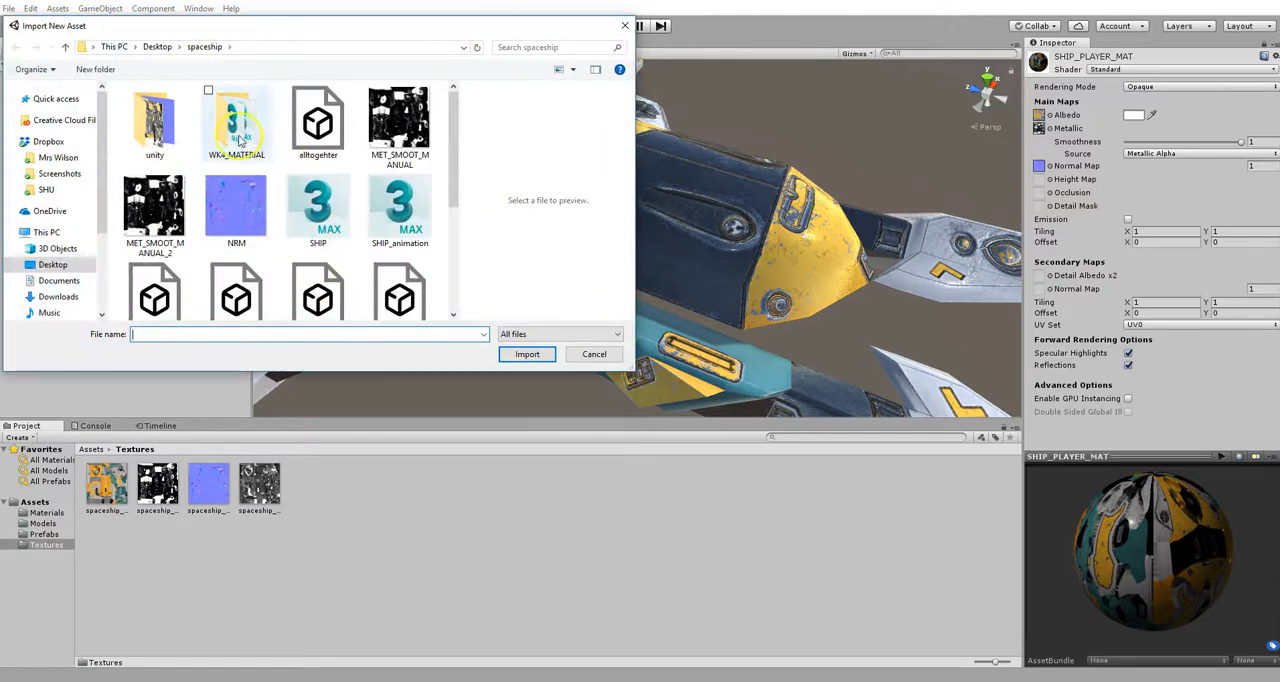
pyautogui.doubleClick(154, 120)
pyautogui.click(242, 125)
pyautogui.click(541, 358)
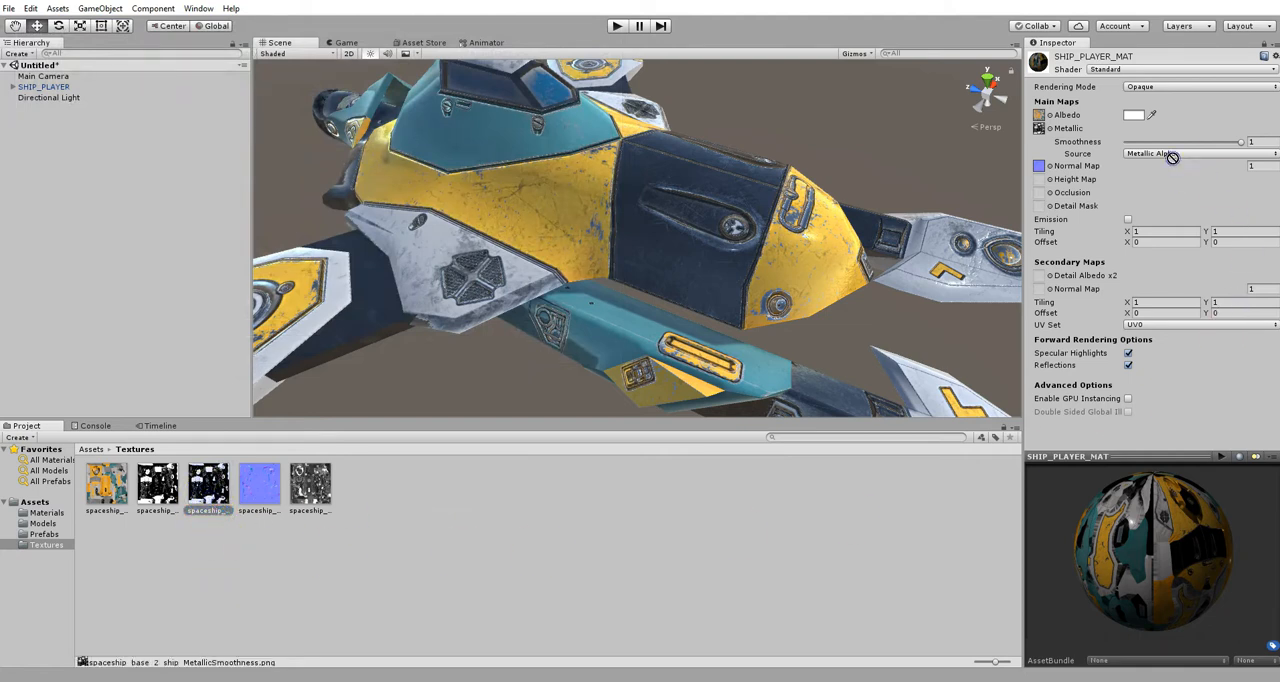
# - Assign the MetallicSmoothness texture to the material's Metallic map and set Smoothness to 0.872, checking the ship from several angles
pyautogui.moveTo(1038, 131); pyautogui.dragTo(1038, 131)
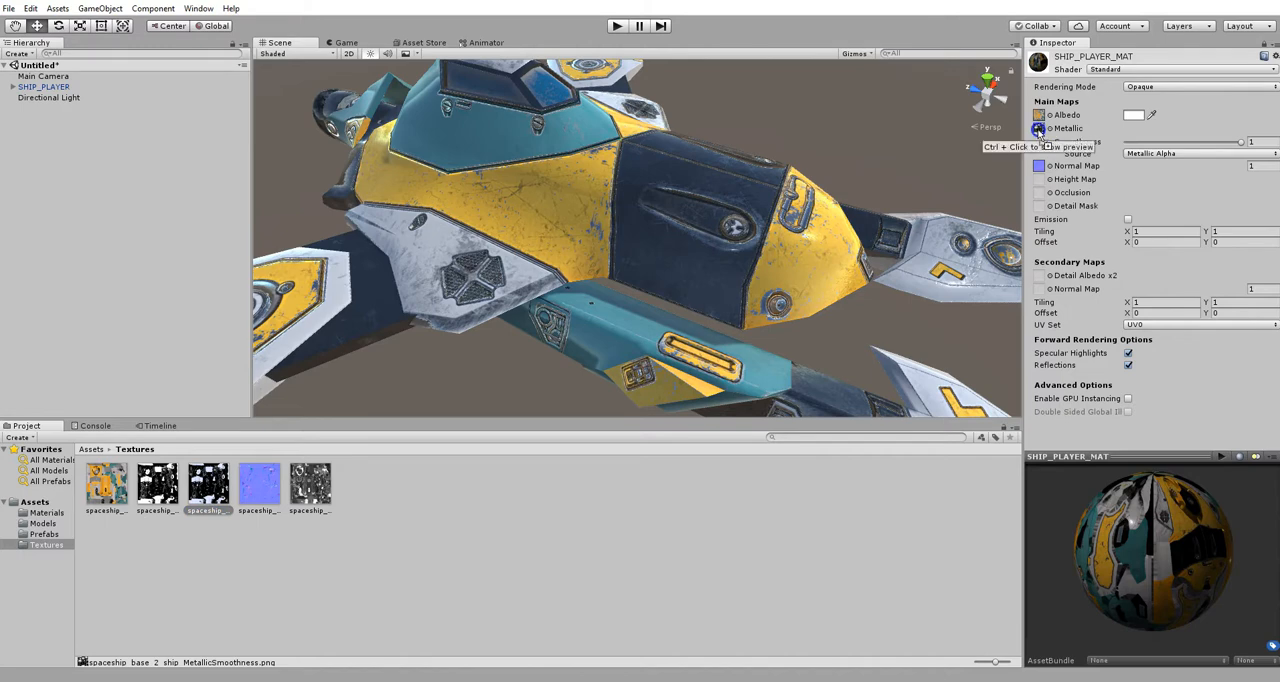
pyautogui.keyDown('alt'); pyautogui.moveTo(857, 320); pyautogui.dragTo(780, 228); pyautogui.keyUp('alt')
pyautogui.moveTo(1241, 146)
pyautogui.mouseDown()
pyautogui.moveTo(1145, 141)
pyautogui.moveTo(1238, 152)
pyautogui.moveTo(1180, 162)
pyautogui.moveTo(1254, 162)
pyautogui.moveTo(1220, 162)
pyautogui.mouseUp()
pyautogui.keyDown('alt'); pyautogui.moveTo(880, 210); pyautogui.dragTo(905, 235); pyautogui.keyUp('alt')
pyautogui.keyDown('alt'); pyautogui.scroll(3, 857, 320); pyautogui.keyUp('alt')
pyautogui.keyDown('alt'); pyautogui.scroll(-8, 854, 234); pyautogui.keyUp('alt')
pyautogui.keyDown('alt'); pyautogui.moveTo(819, 188); pyautogui.dragTo(623, 210); pyautogui.keyUp('alt')
pyautogui.scroll(6, 672, 295)
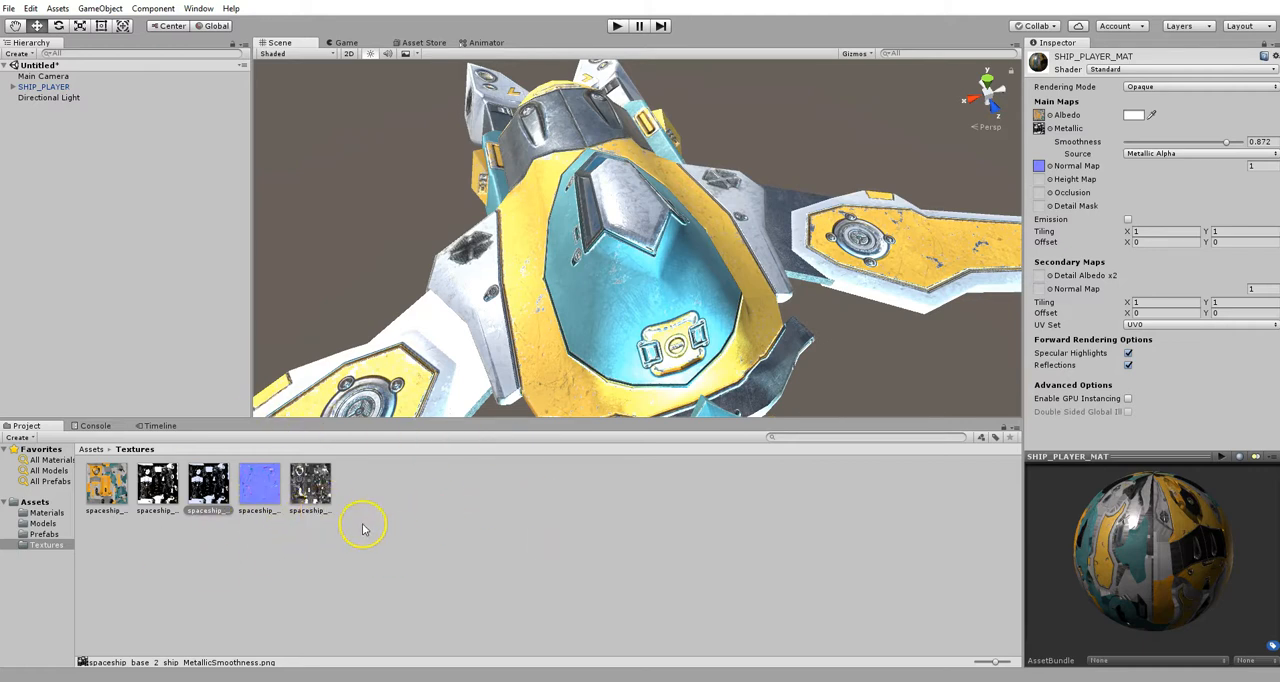
# - Compare the MetallicSmoothness texture with the original Metallic texture in the Textures folder
pyautogui.click(478, 538)
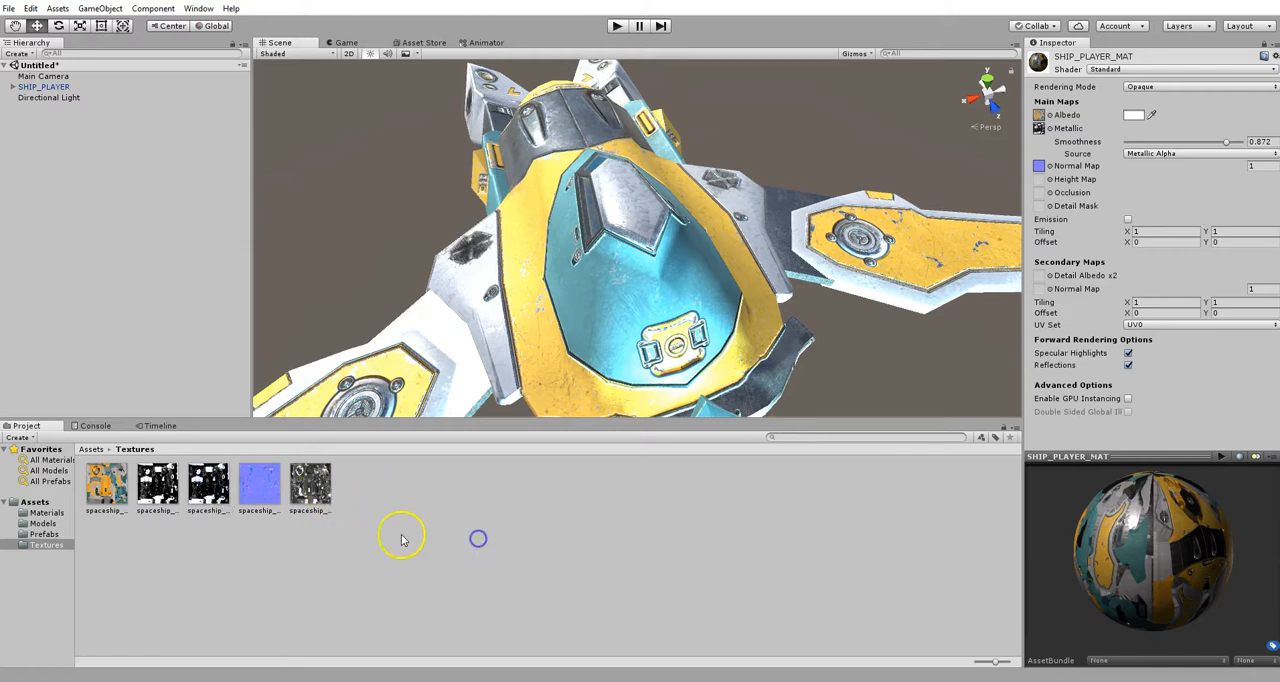
pyautogui.click(206, 496)
pyautogui.click(146, 490)
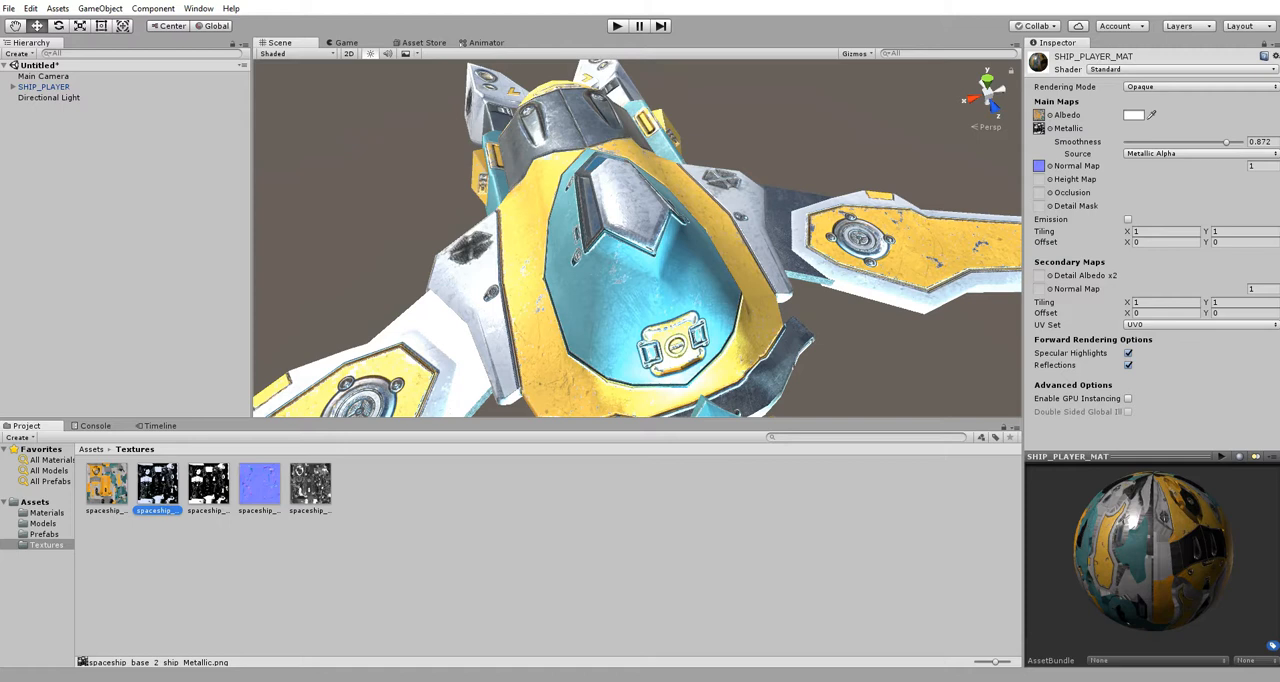
# - Switch to Photoshop, close the MetallicSmoothness image and open spaceship_base_2_ship_Metallic together with spaceship_base_2_ship_Roughness
pyautogui.click(686, 680)
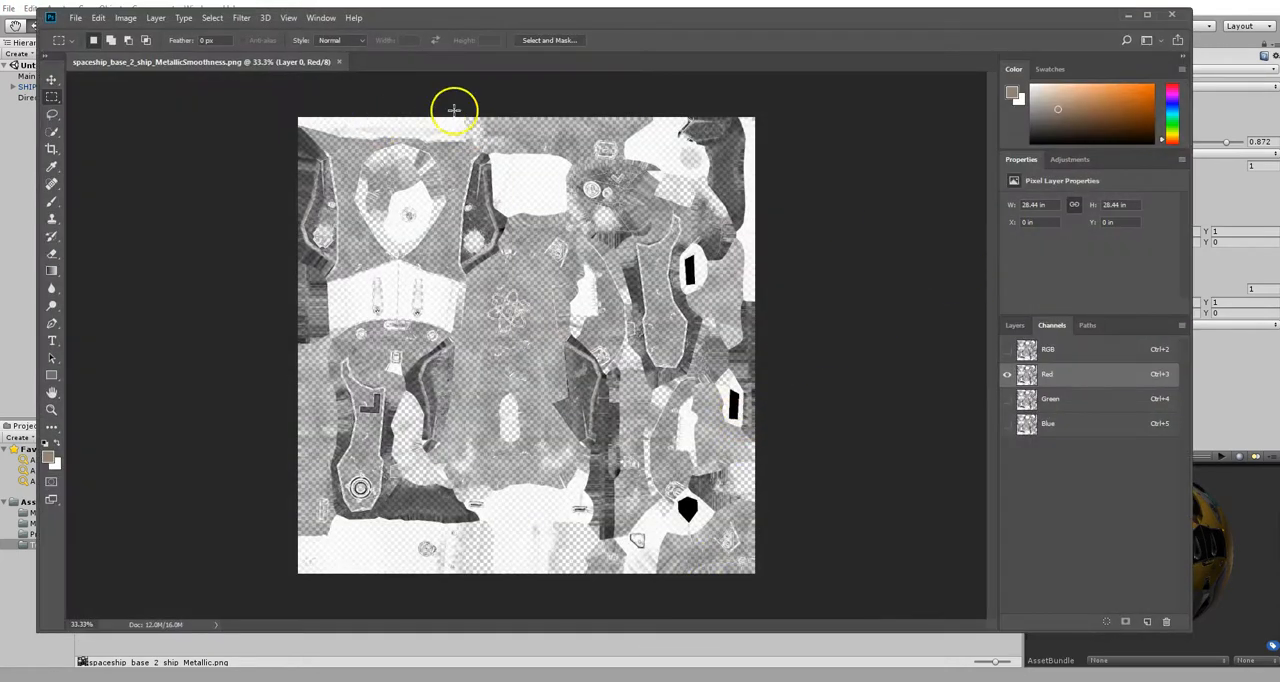
pyautogui.click(340, 62)
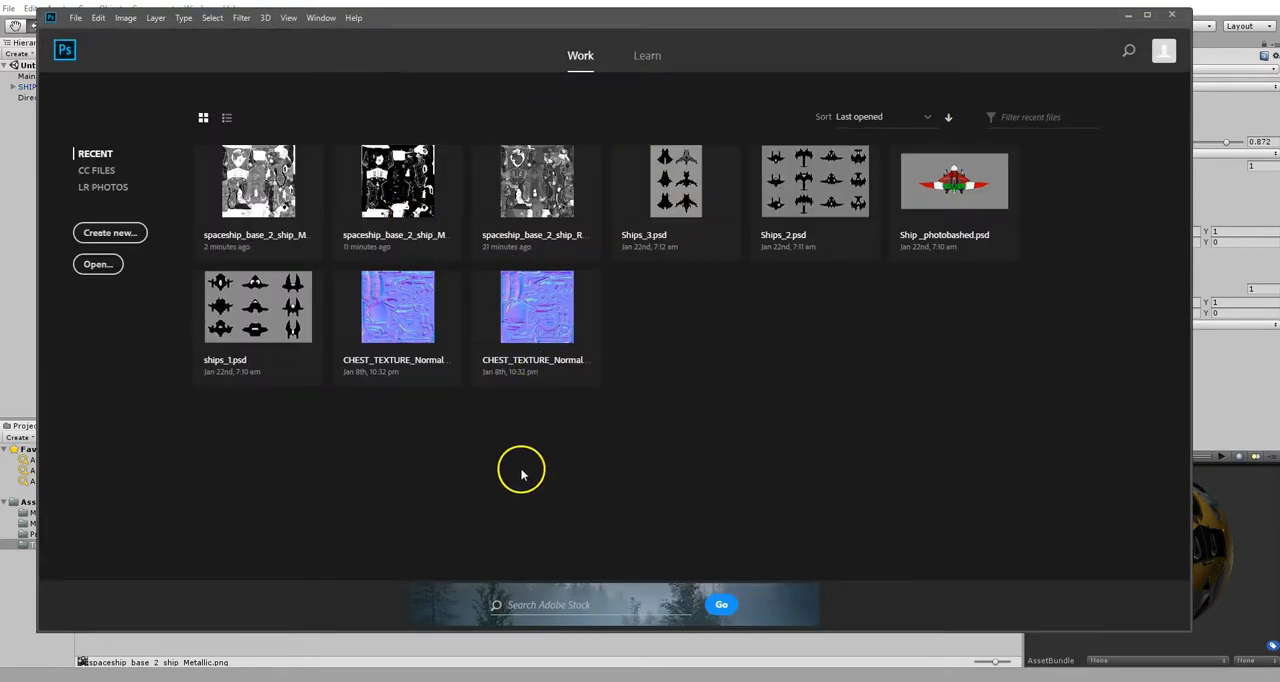
pyautogui.click(98, 264)
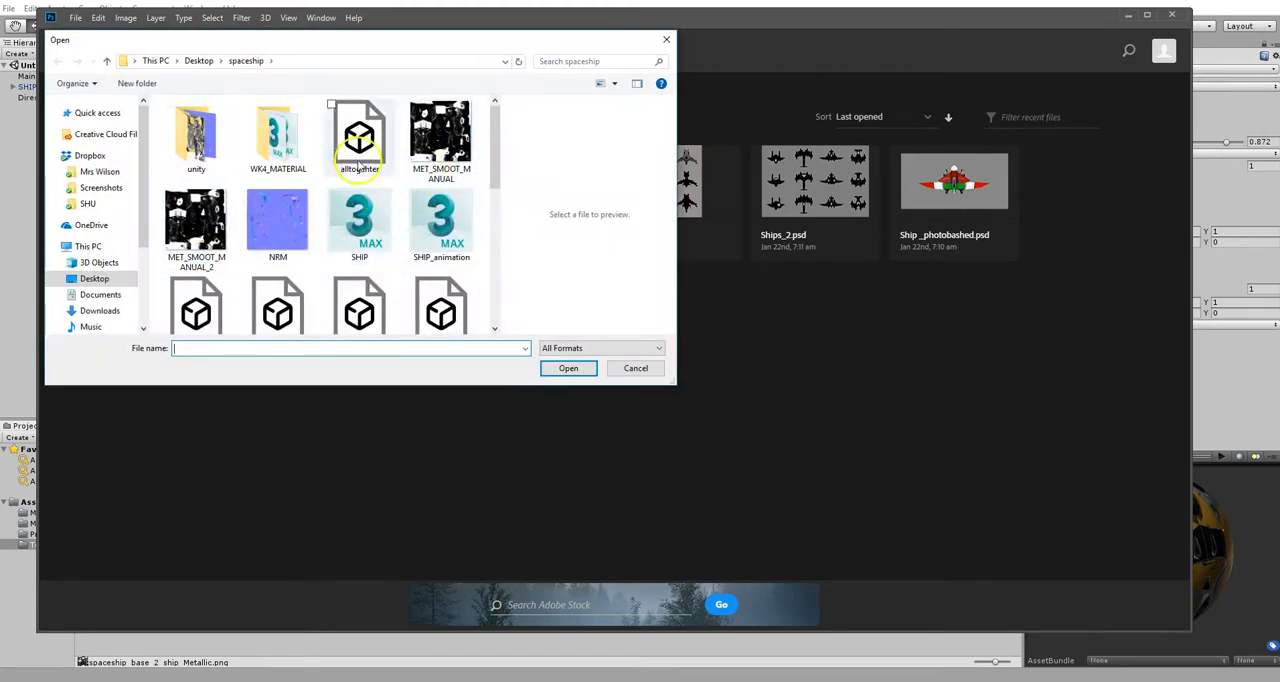
pyautogui.scroll(-2, 360, 190)
pyautogui.scroll(-1, 375, 268)
pyautogui.click(370, 201)
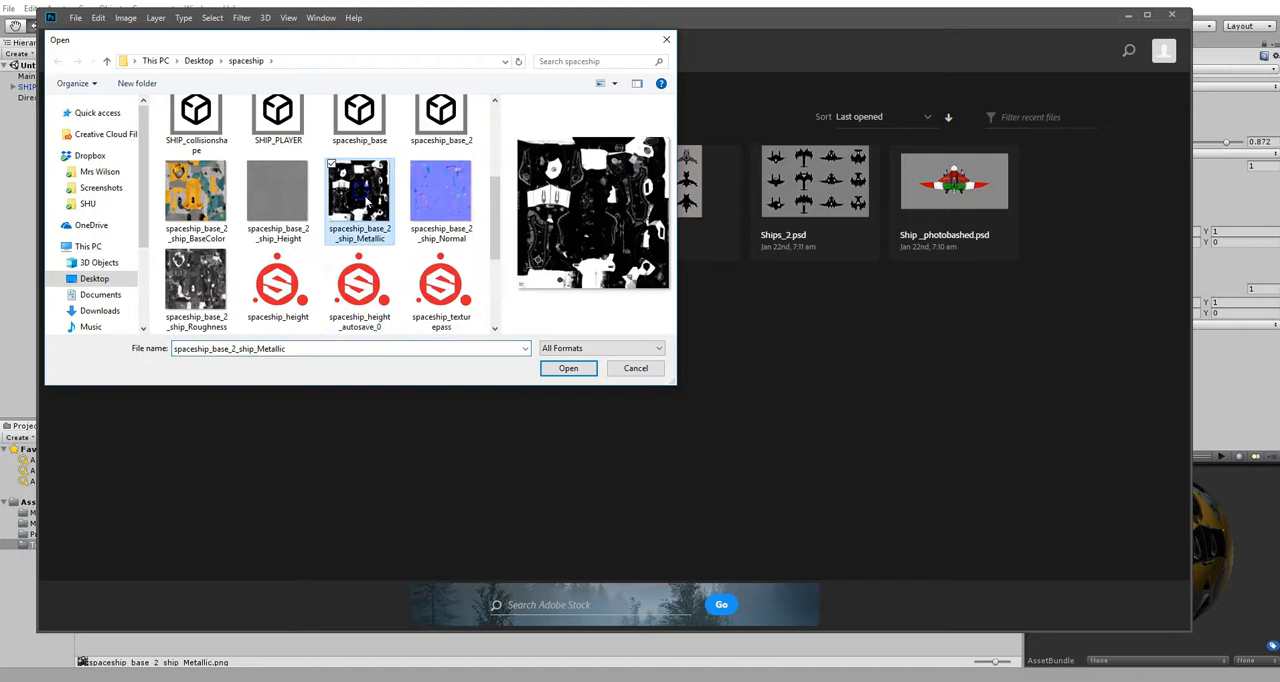
pyautogui.keyDown('ctrl'); pyautogui.click(197, 290); pyautogui.keyUp('ctrl')
pyautogui.click(566, 368)
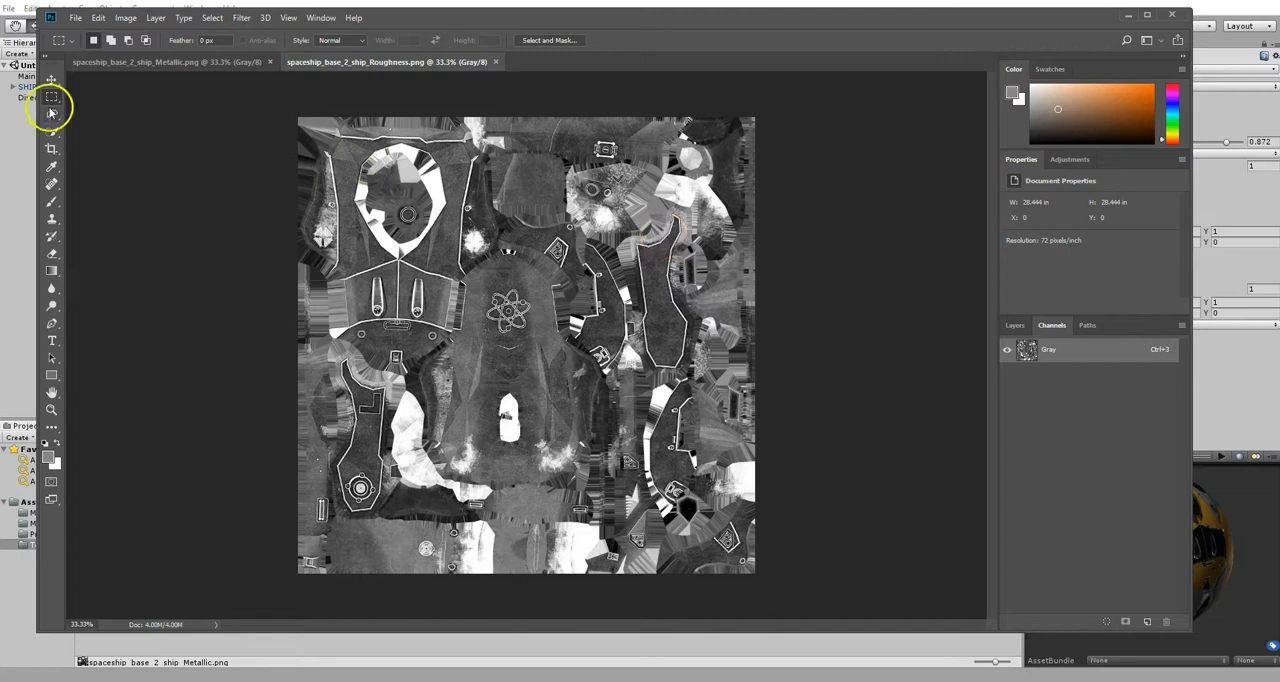
# - Copy the entire Roughness image and paste it into a new alpha channel of the spaceship_base_2_ship_Metallic image
pyautogui.hotkey('ctrl', 'a')
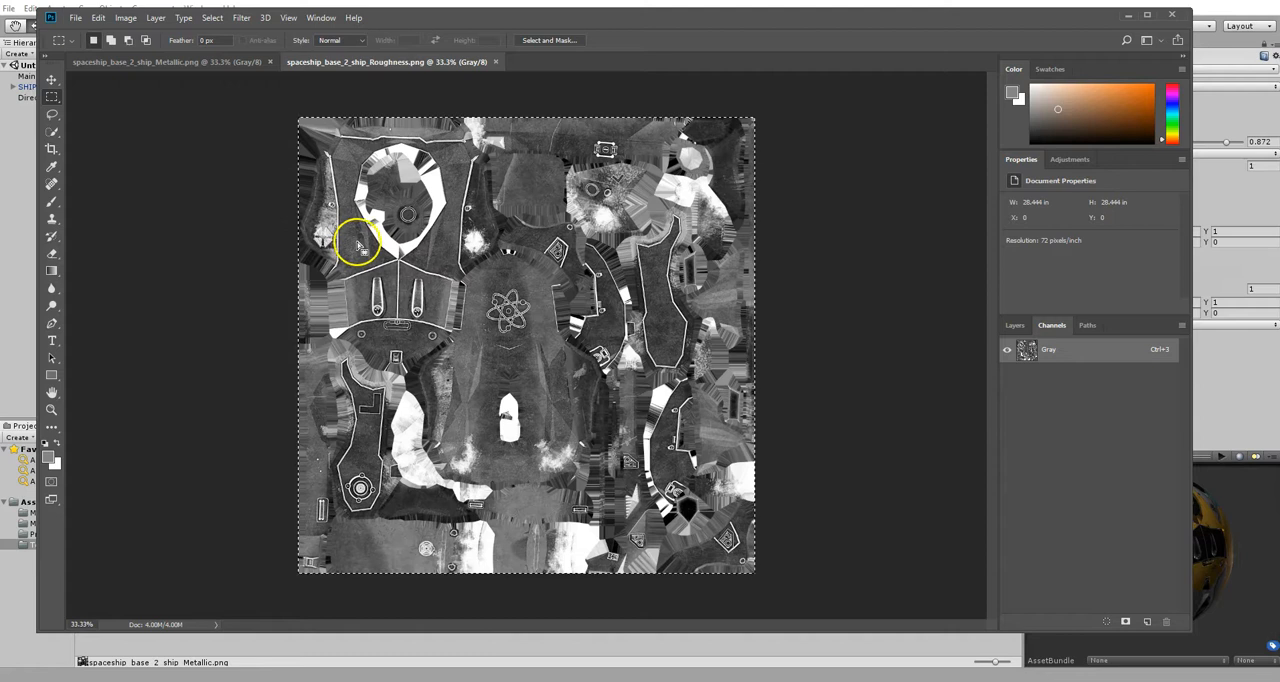
pyautogui.click(189, 61)
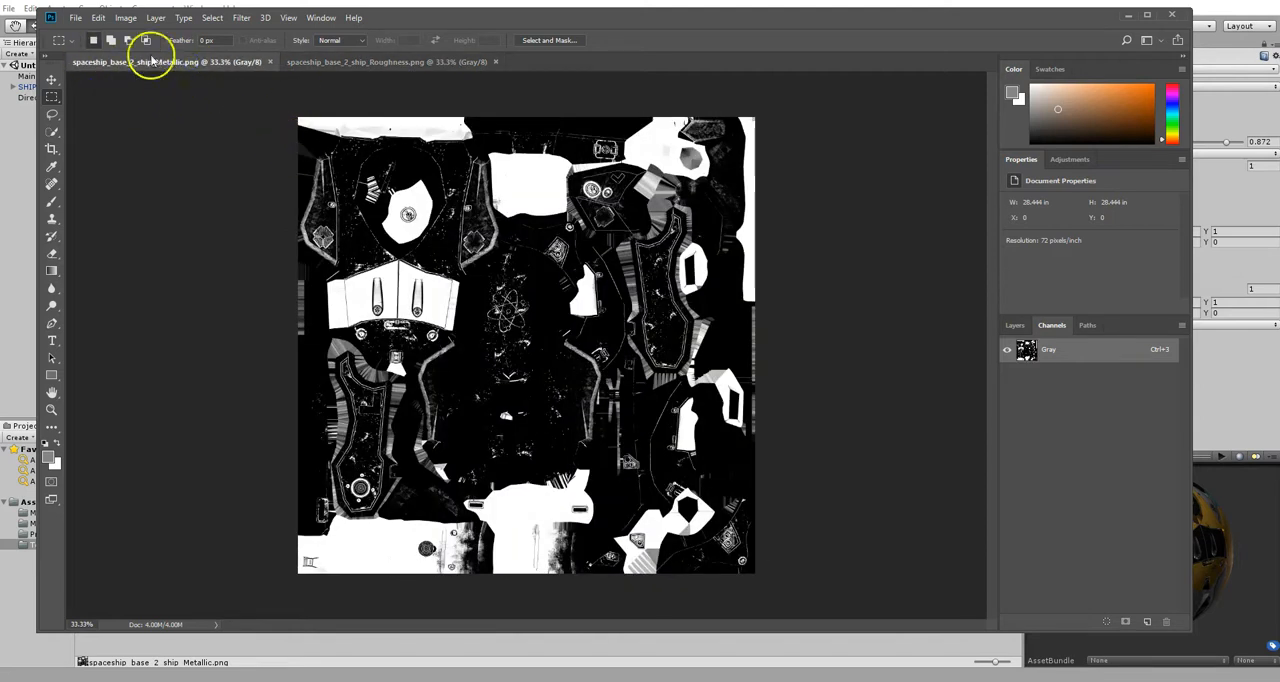
pyautogui.click(1015, 328)
pyautogui.click(1052, 326)
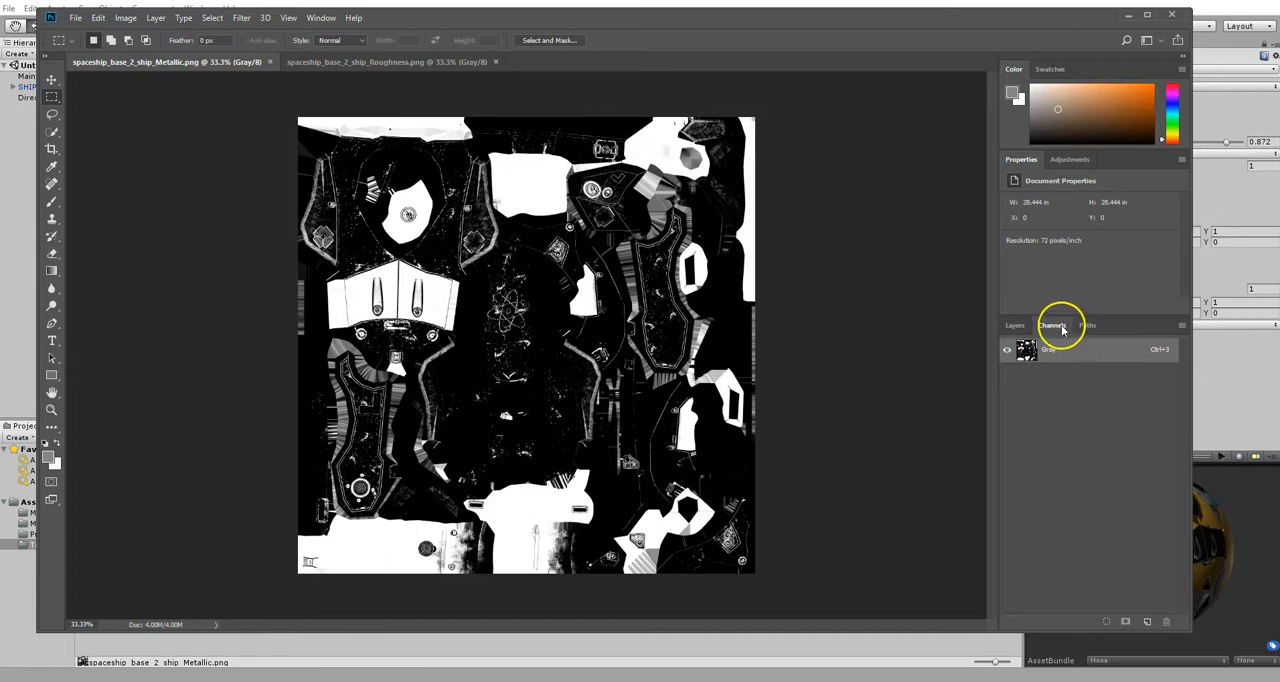
pyautogui.click(1147, 621)
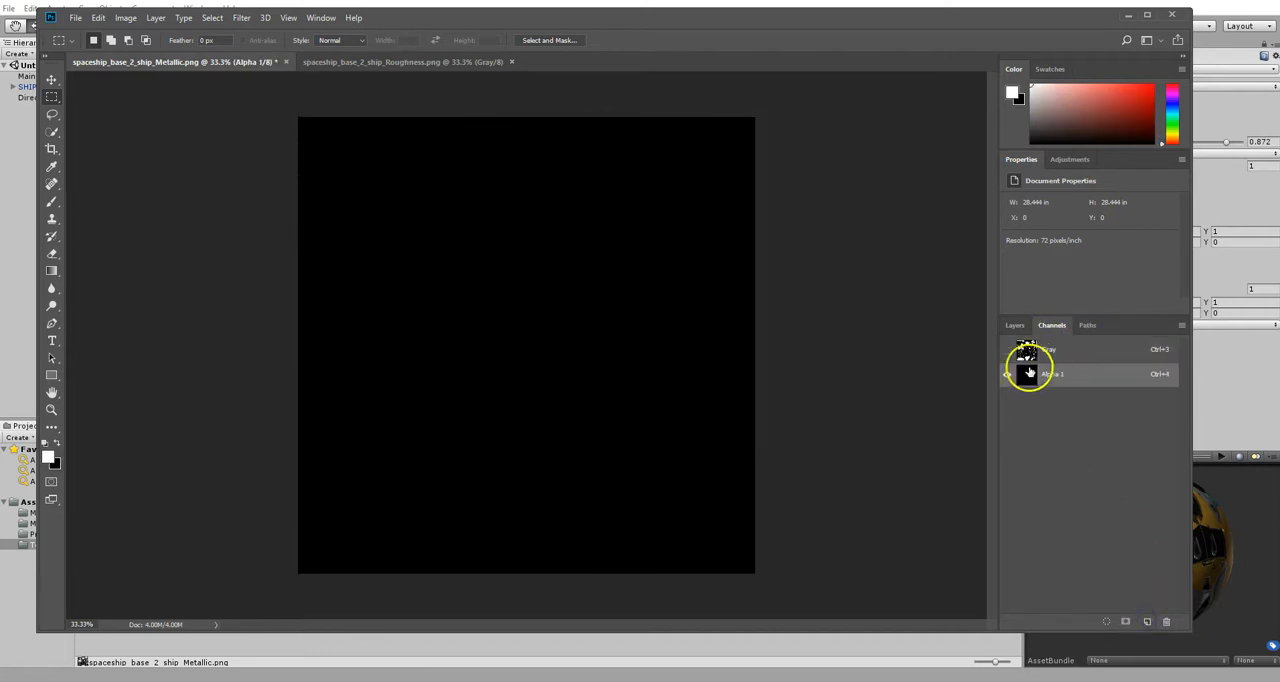
pyautogui.hotkey('ctrl', 'v')
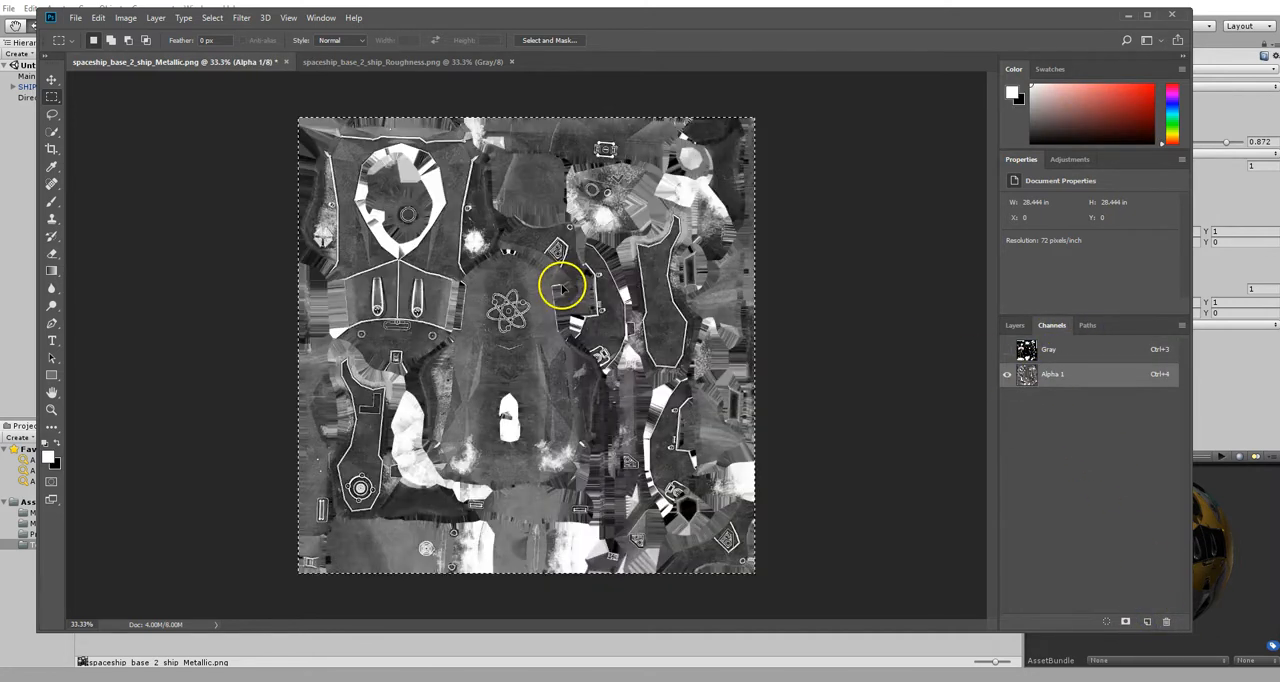
# - Inspect the Metallic image's Gray channel with the Alpha 1 overlay shown and hidden
pyautogui.click(1050, 349)
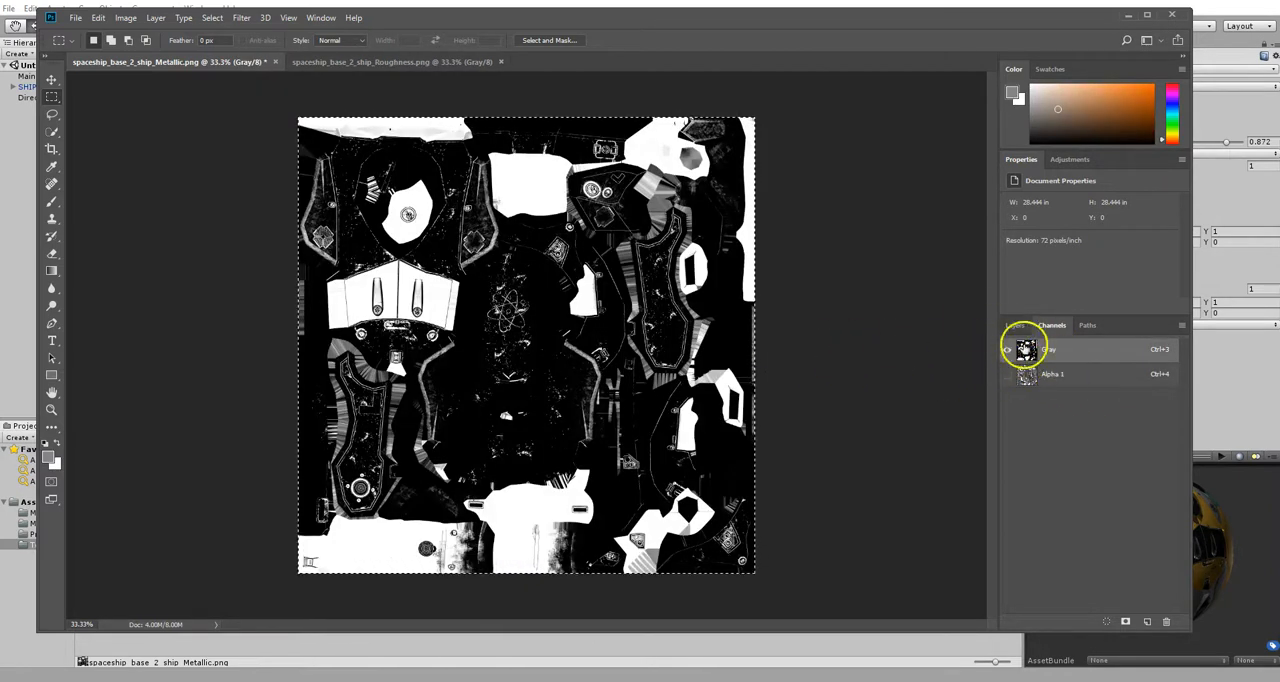
pyautogui.click(1009, 374)
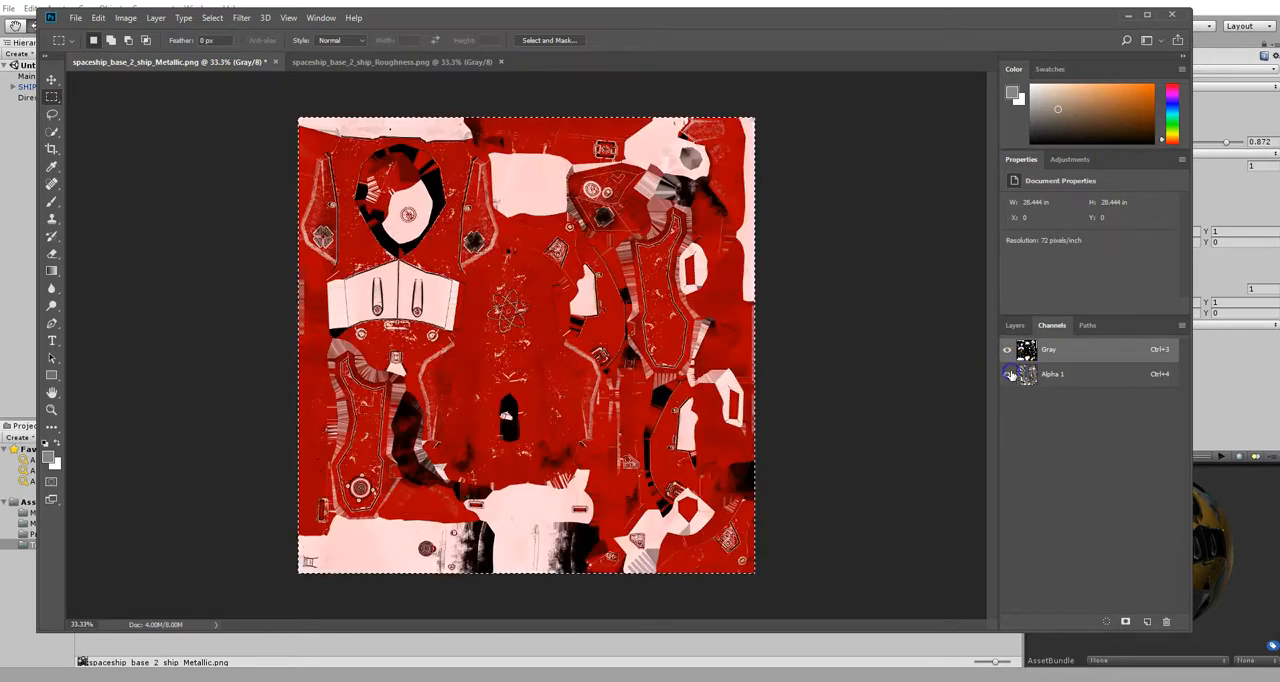
pyautogui.click(1008, 378)
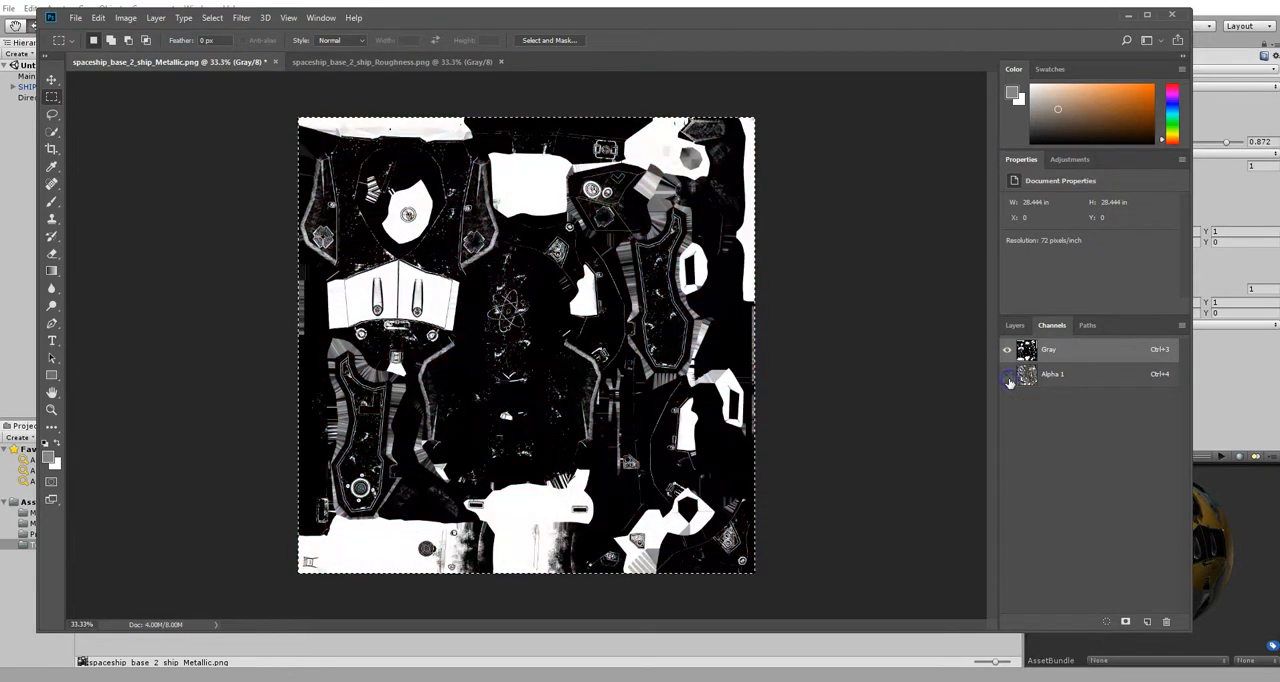
# - Save a PNG copy of the combined image as MET_SMOOTH_COMB in the spaceship folder, using the large file size option
pyautogui.click(75, 17)
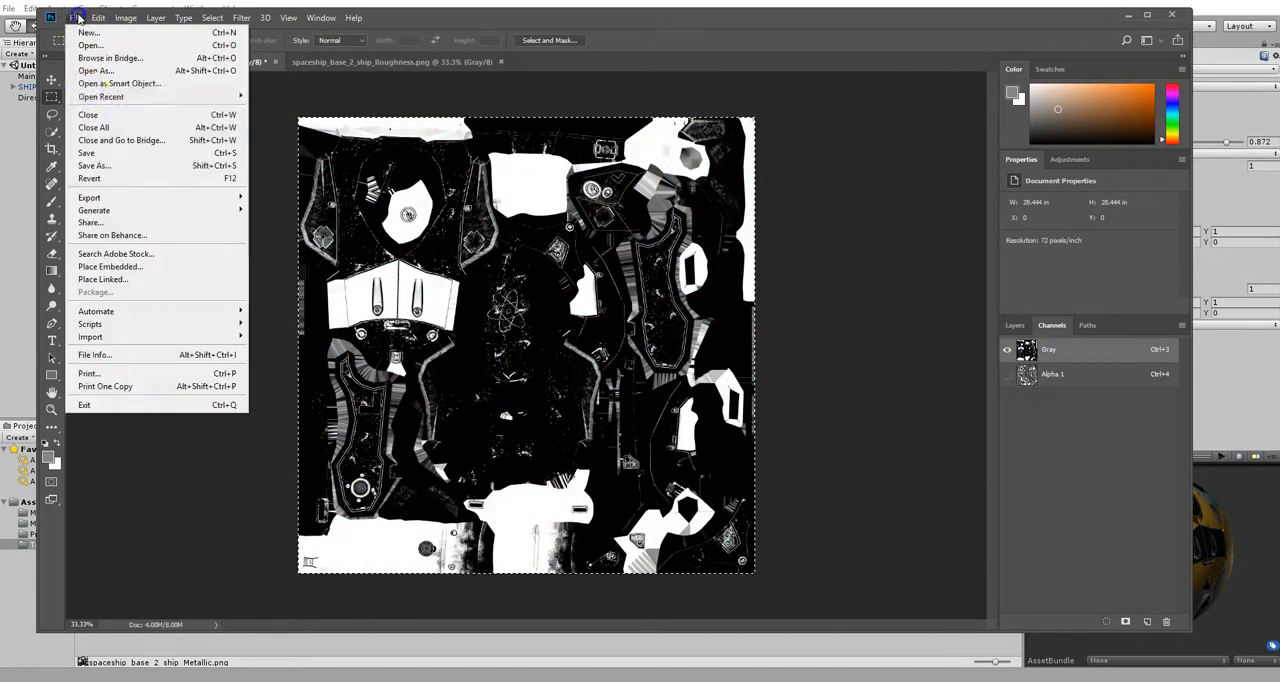
pyautogui.click(95, 165)
pyautogui.click(214, 316)
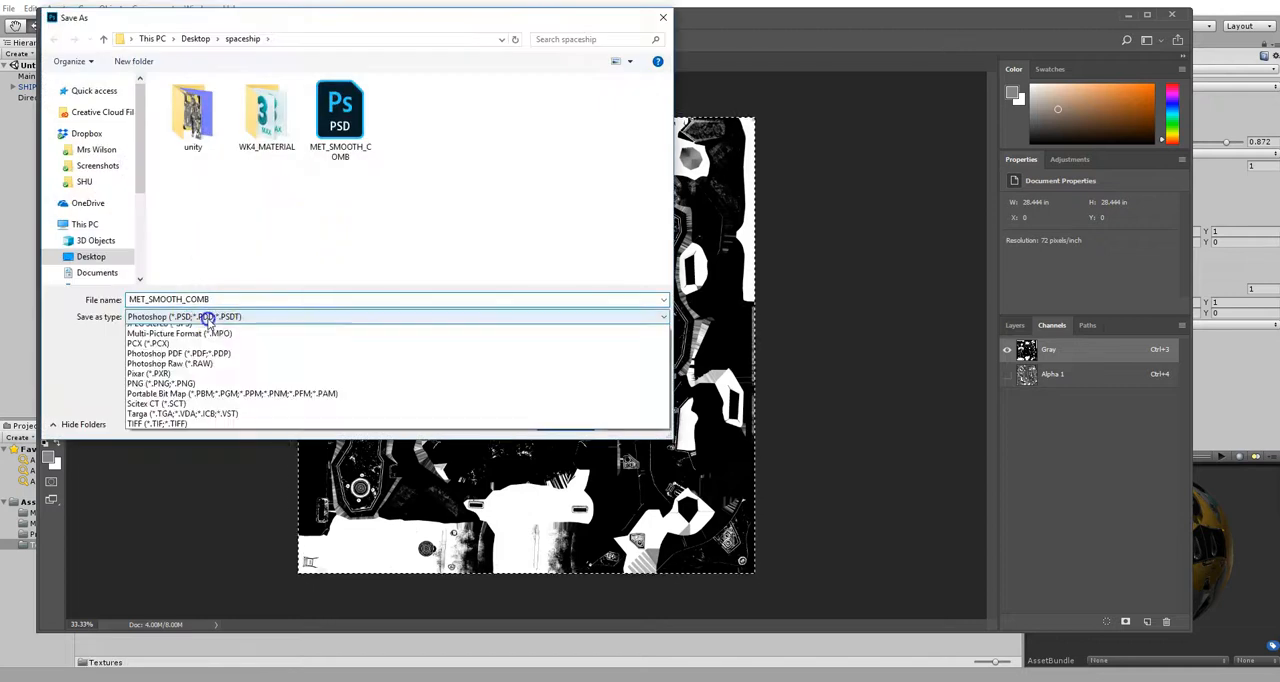
pyautogui.click(168, 500)
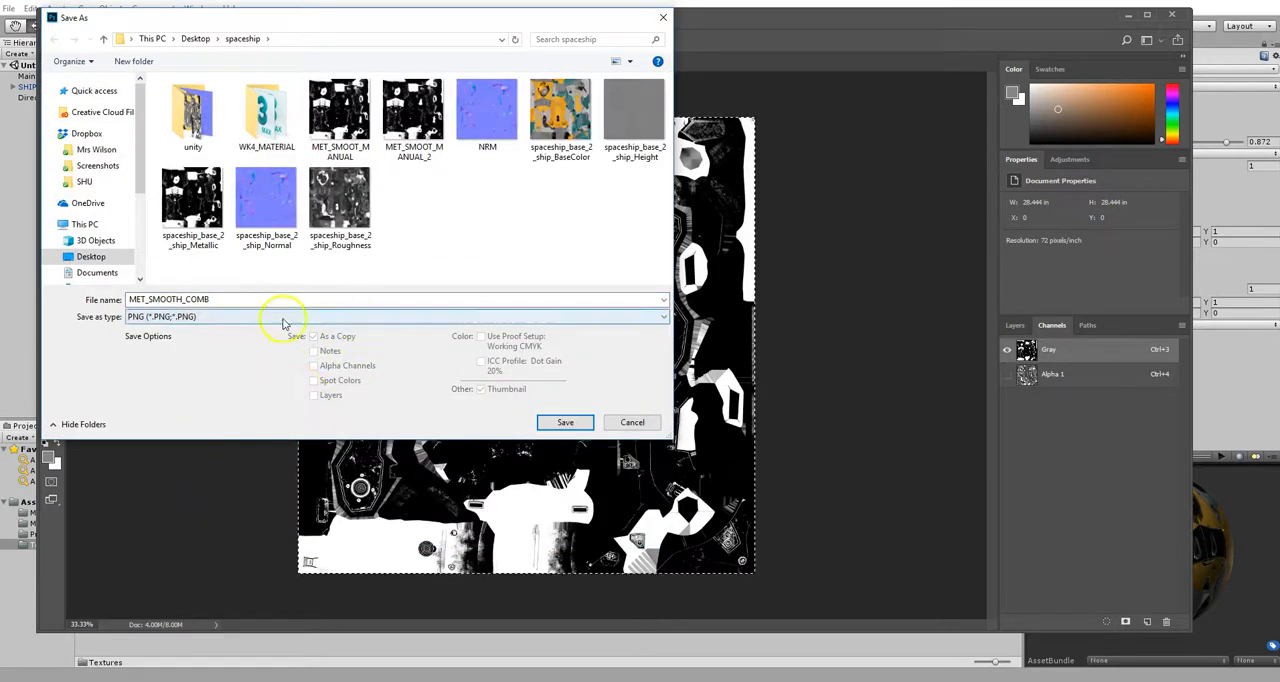
pyautogui.click(540, 425)
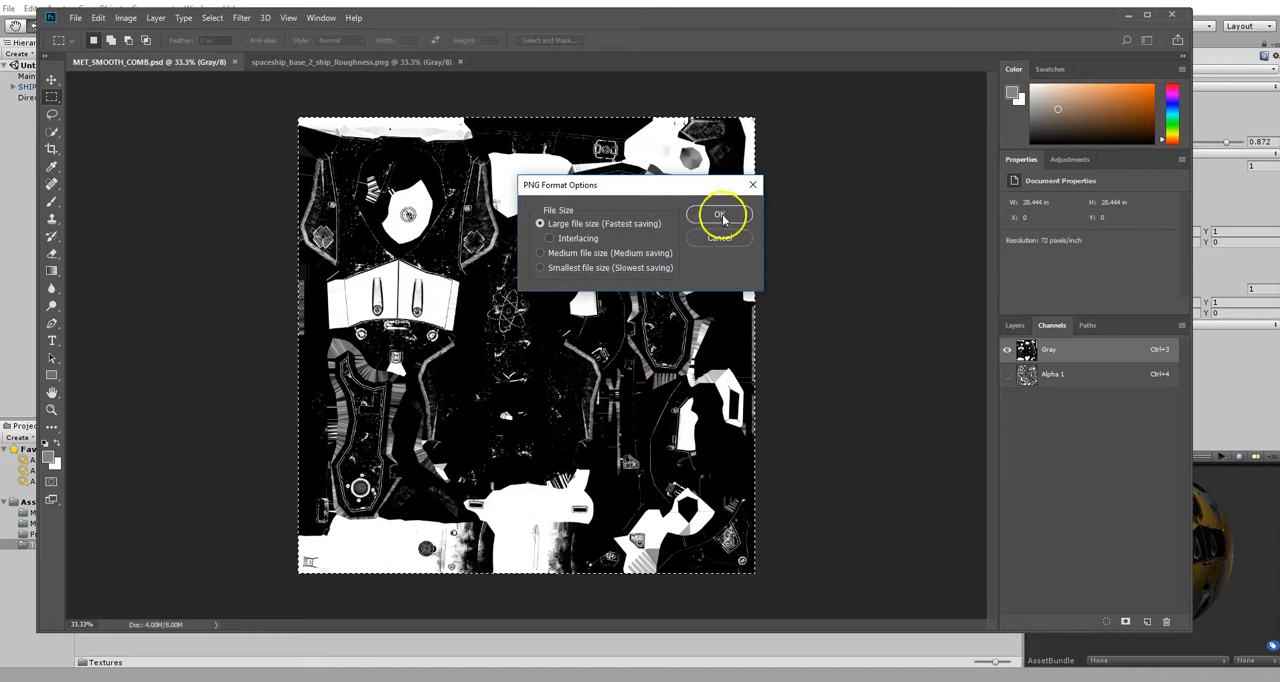
pyautogui.click(737, 207)
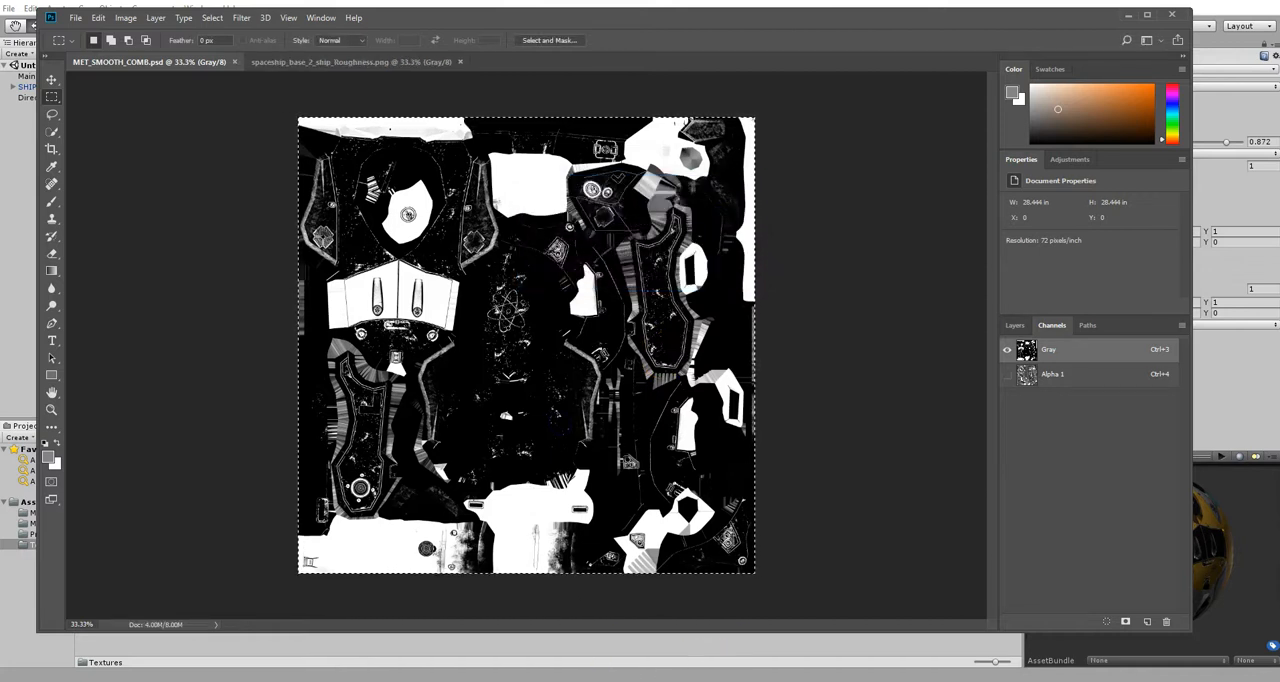
# - Switch to Unity and import the MET_SMOOTH_COMB PNG from the spaceship folder into the project's Textures folder
pyautogui.click(590, 681)
pyautogui.rightClick(352, 506)
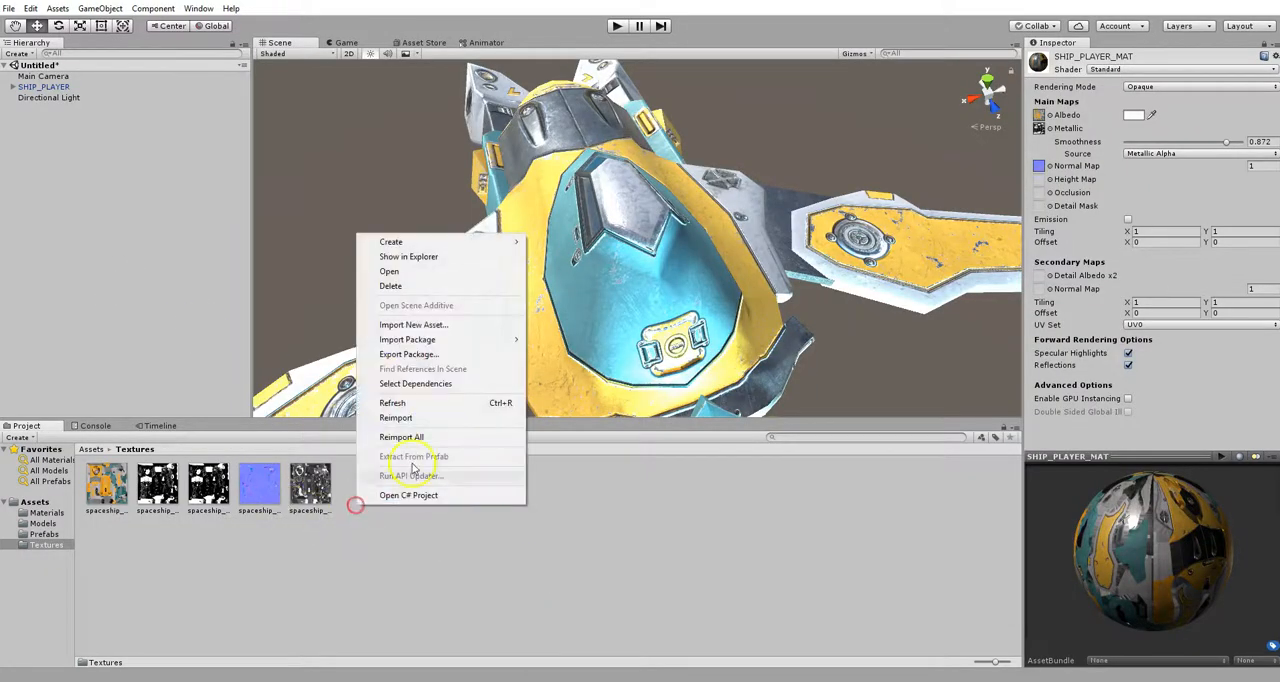
pyautogui.click(420, 326)
pyautogui.click(204, 46)
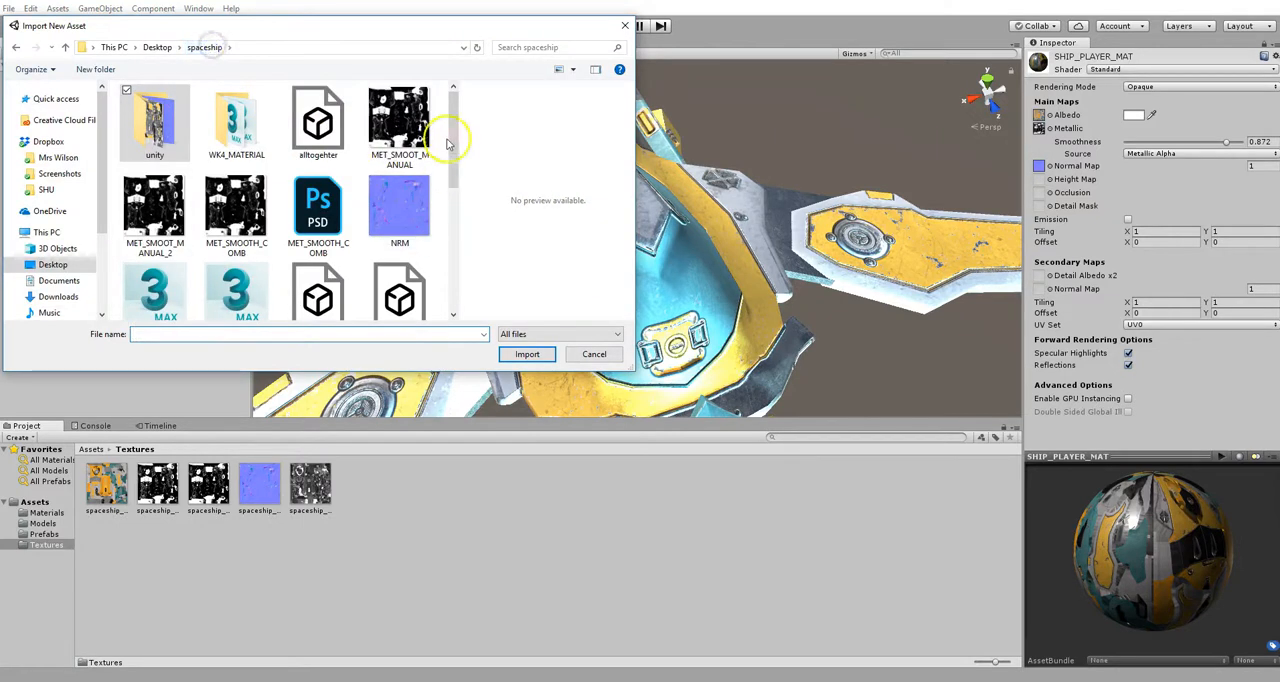
pyautogui.click(245, 218)
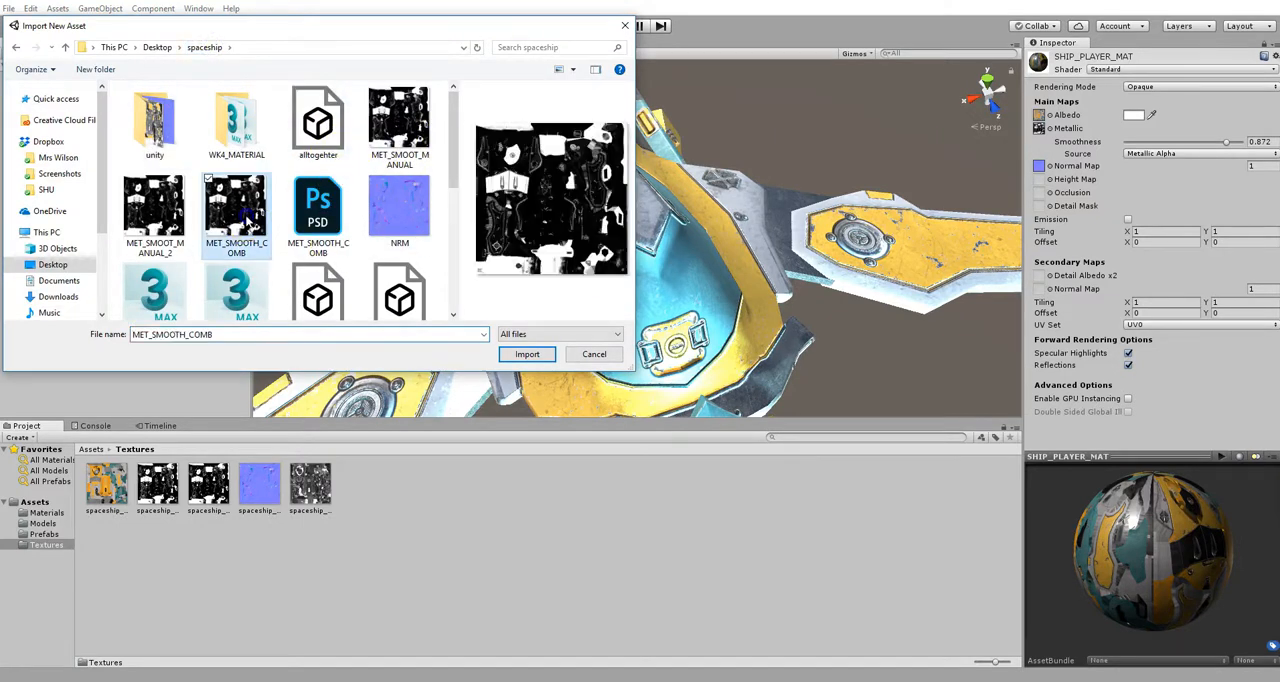
pyautogui.click(518, 360)
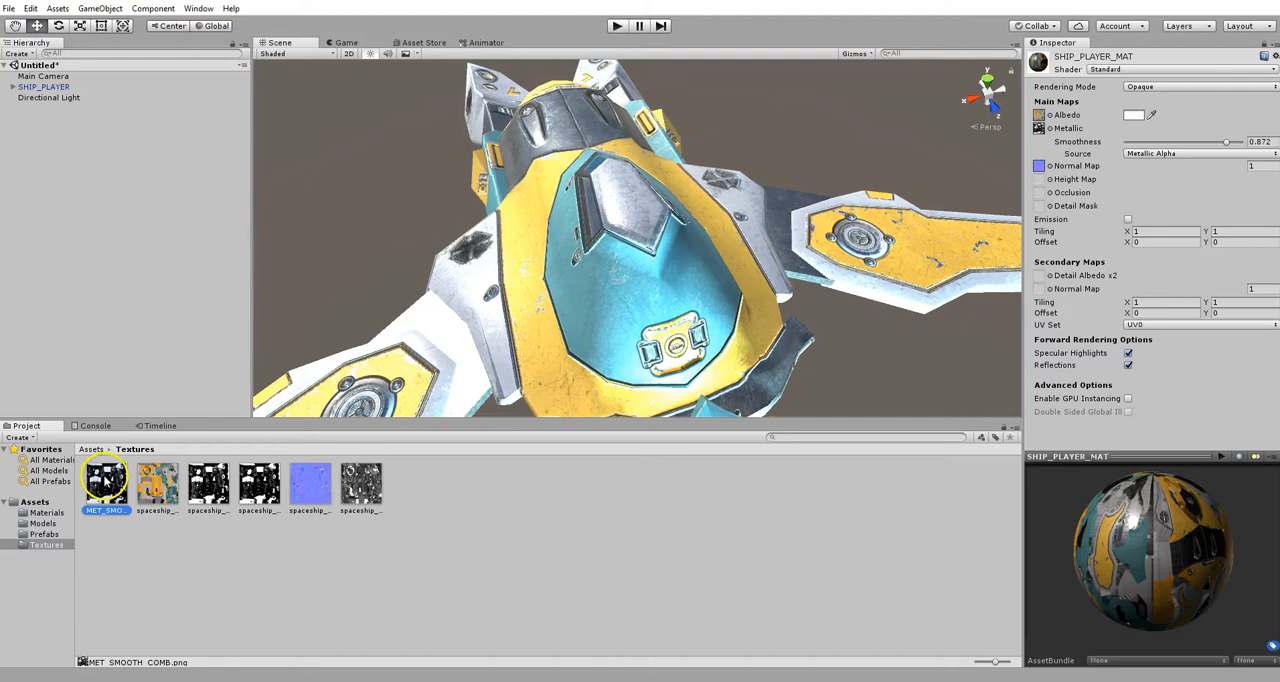
# - Set the Smoothness of SHIP_PLAYER_MAT to 0.675, checking the ship's reflections from several angles
pyautogui.keyDown('alt'); pyautogui.moveTo(640, 260); pyautogui.dragTo(900, 220); pyautogui.keyUp('alt')
pyautogui.moveTo(1219, 140)
pyautogui.mouseDown()
pyautogui.moveTo(1245, 141)
pyautogui.moveTo(1124, 145)
pyautogui.moveTo(1234, 150)
pyautogui.moveTo(1226, 157)
pyautogui.mouseUp()
pyautogui.keyDown('alt'); pyautogui.moveTo(680, 200); pyautogui.dragTo(755, 257); pyautogui.keyUp('alt')
pyautogui.moveTo(1228, 144)
pyautogui.mouseDown()
pyautogui.moveTo(1251, 144)
pyautogui.moveTo(1204, 146)
pyautogui.mouseUp()
pyautogui.keyDown('alt'); pyautogui.moveTo(800, 272); pyautogui.dragTo(673, 165); pyautogui.keyUp('alt')
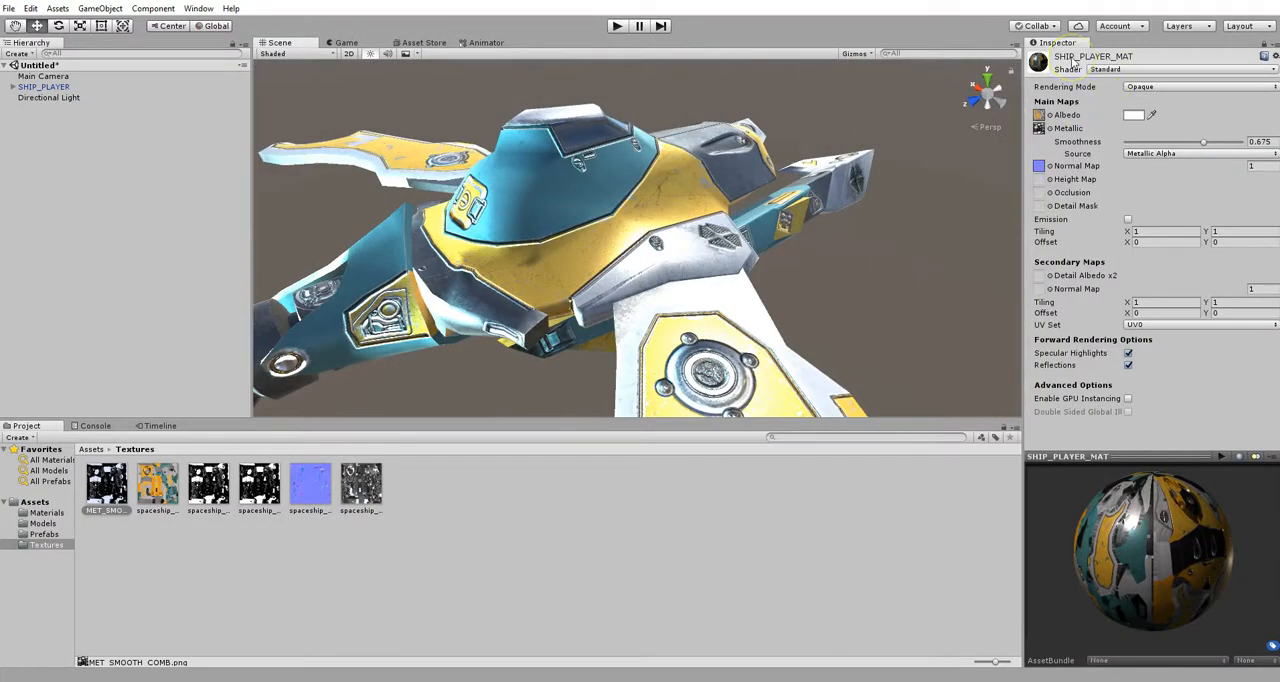